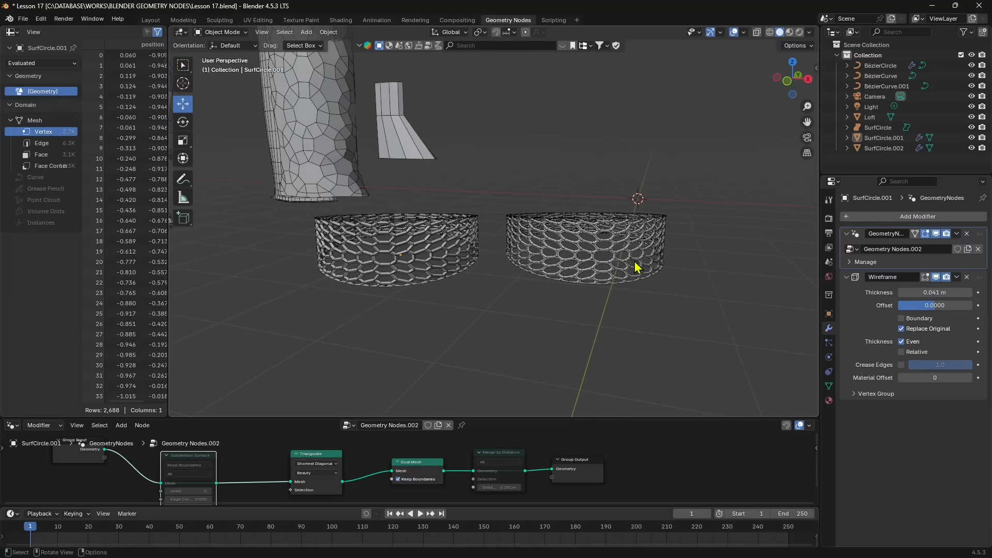
Examine the two perforated rings, SurfCircle.001 and SurfCircle.002, and compare their modifier stacks
click(387, 275)
click(391, 277)
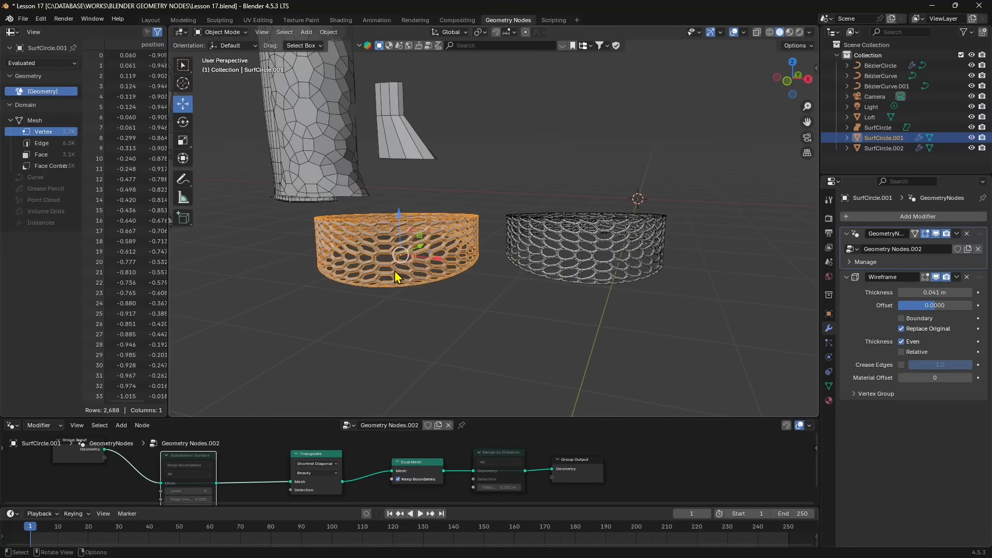
middle_drag(426, 275, 565, 299)
scroll(335, 267, up, 2)
middle_drag(623, 329, 591, 335)
scroll(645, 336, down, 2)
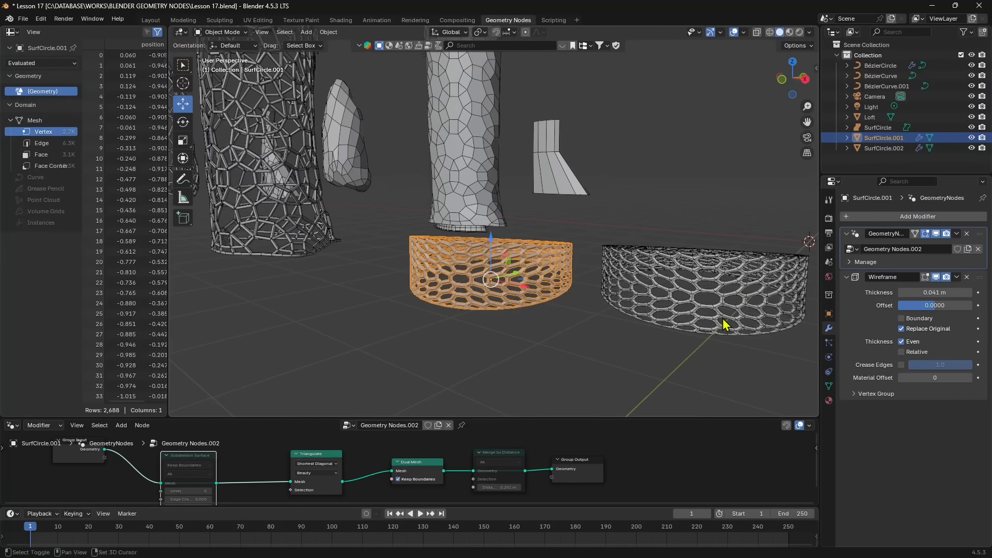
middle_drag(723, 325, 682, 256)
key(alt+a)
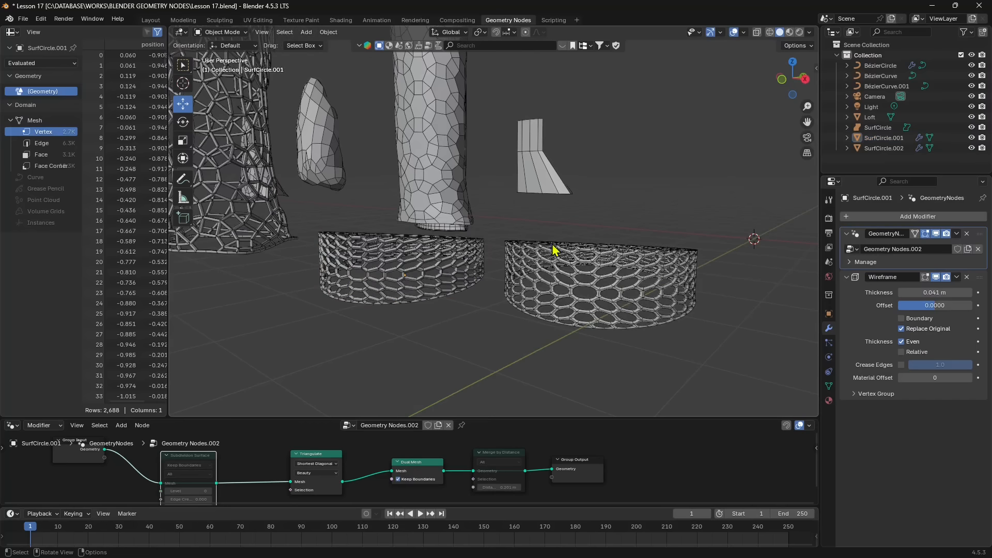
click(667, 272)
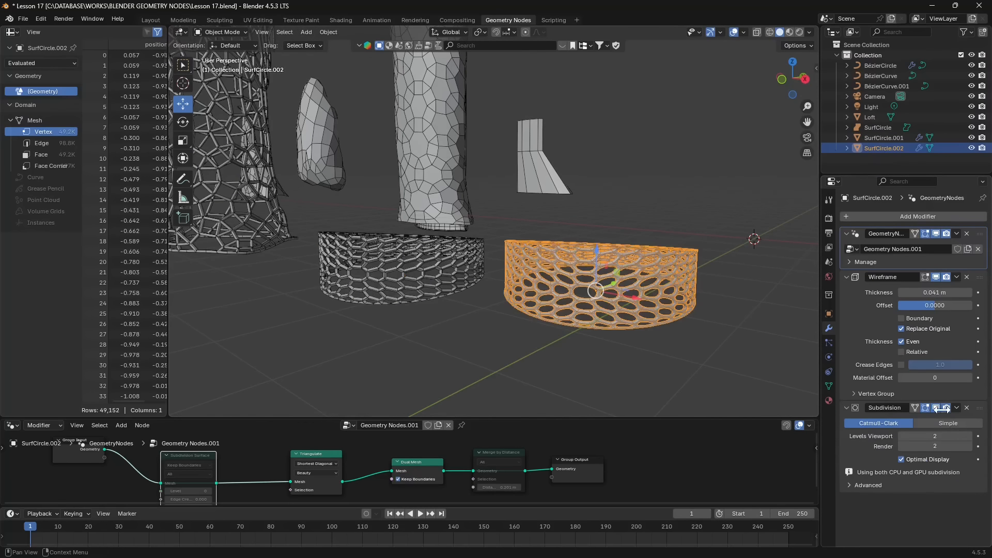
click(594, 193)
middle_drag(543, 293, 519, 303)
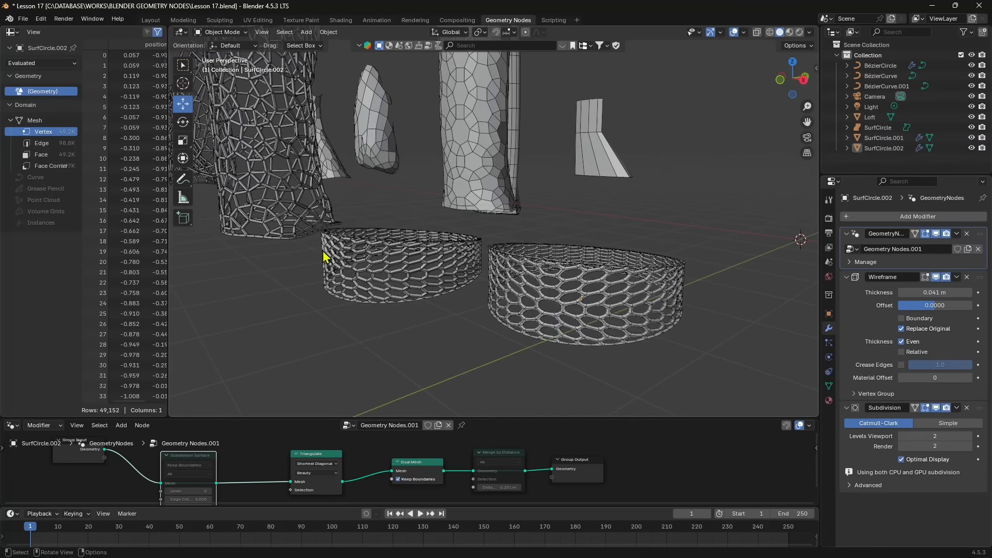
Select the BézierCircle object and examine its faceted and open-lattice towers from several angles
shift+middle_drag(414, 122, 723, 297)
middle_drag(534, 287, 561, 297)
shift+middle_drag(178, 207, 598, 280)
click(579, 99)
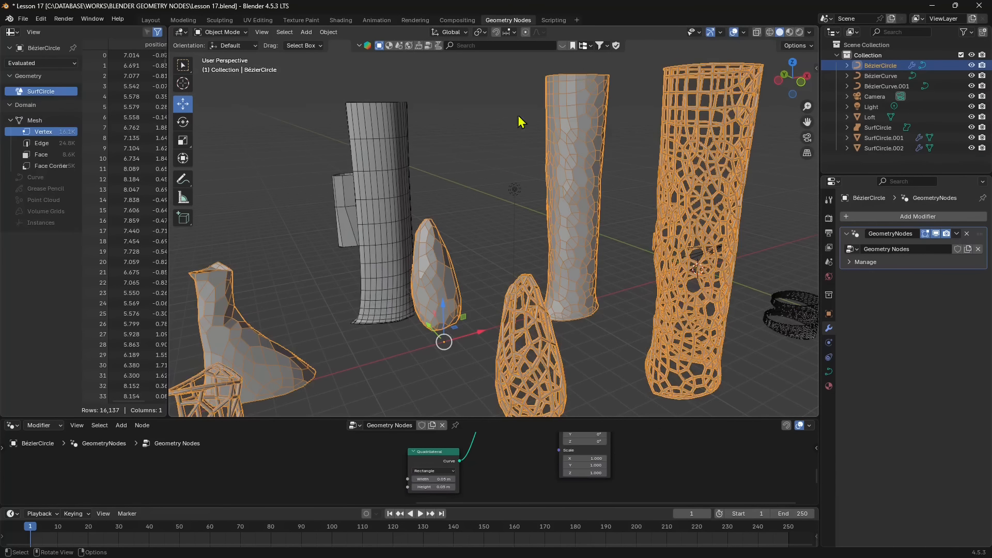
click(638, 185)
middle_drag(611, 131, 600, 191)
click(578, 160)
click(656, 212)
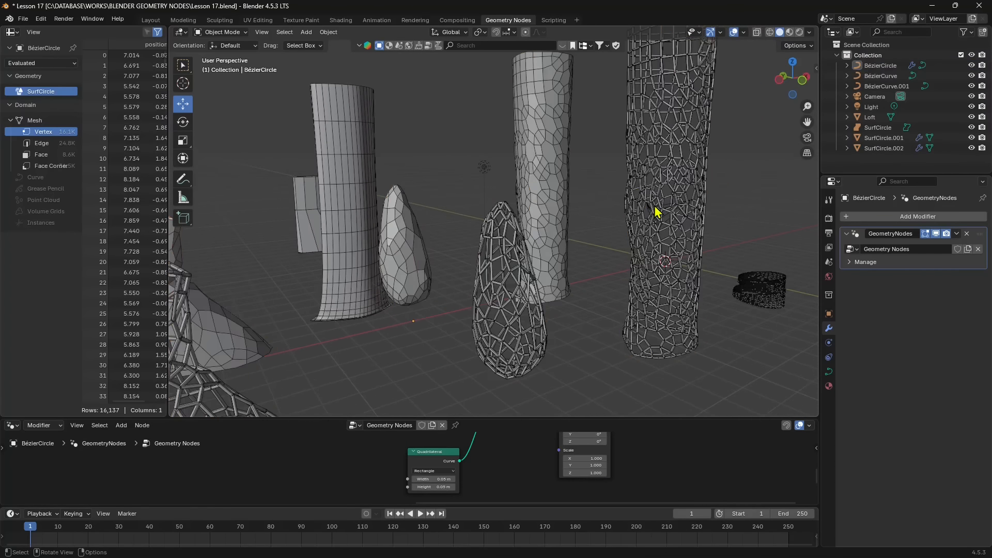
click(657, 212)
middle_drag(656, 212, 387, 231)
click(461, 162)
middle_drag(327, 234, 354, 190)
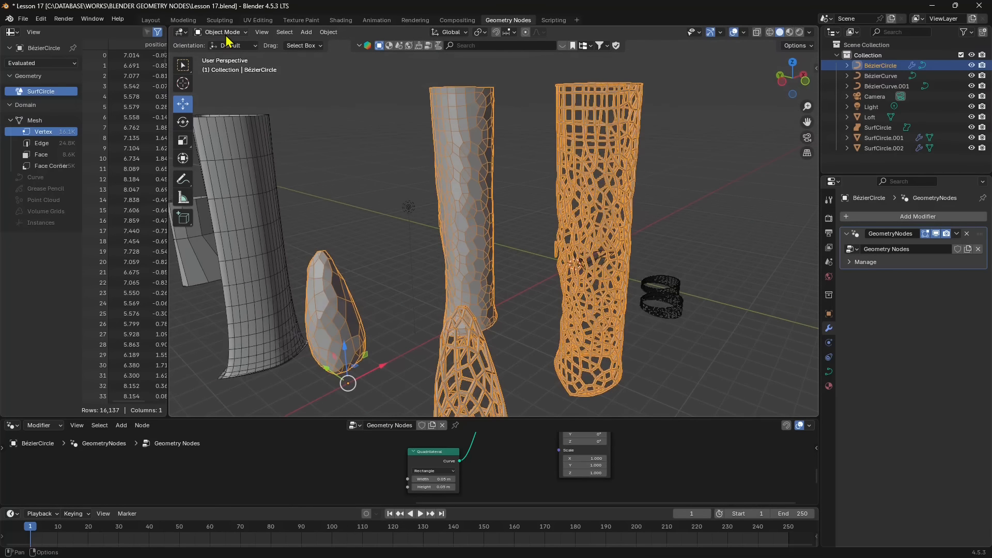
Inspect the BézierCircle's base curve in Edit Mode and return to Object Mode
click(223, 56)
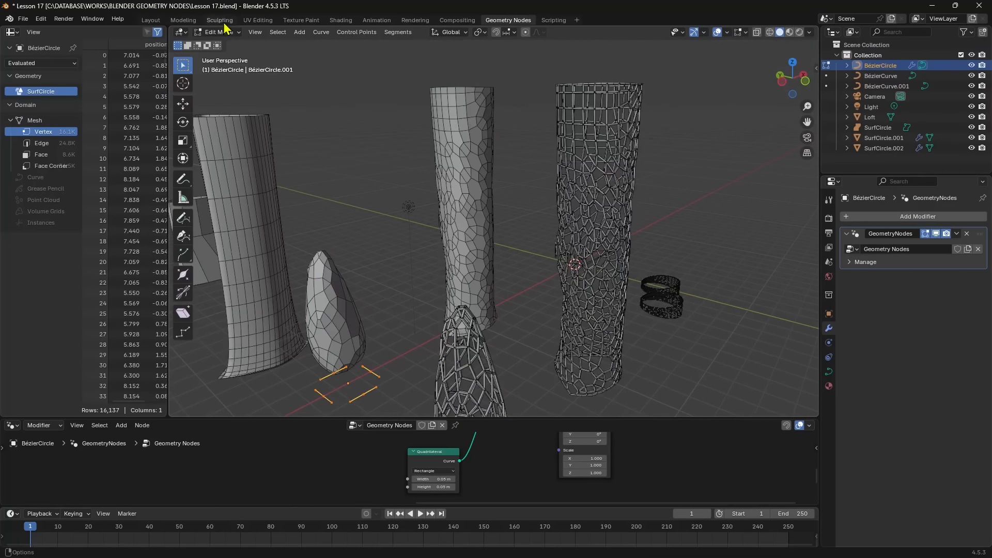
click(226, 44)
middle_drag(330, 170, 713, 310)
click(553, 212)
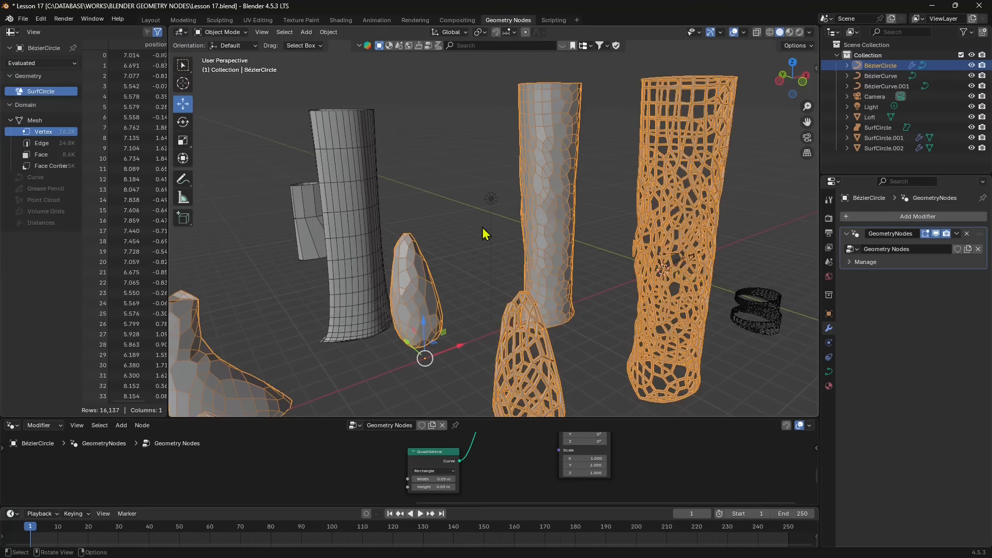
Select the gridded SurfCircle tower, enter Edit Mode and raise its middle ring of control points
click(326, 211)
middle_drag(720, 228, 443, 189)
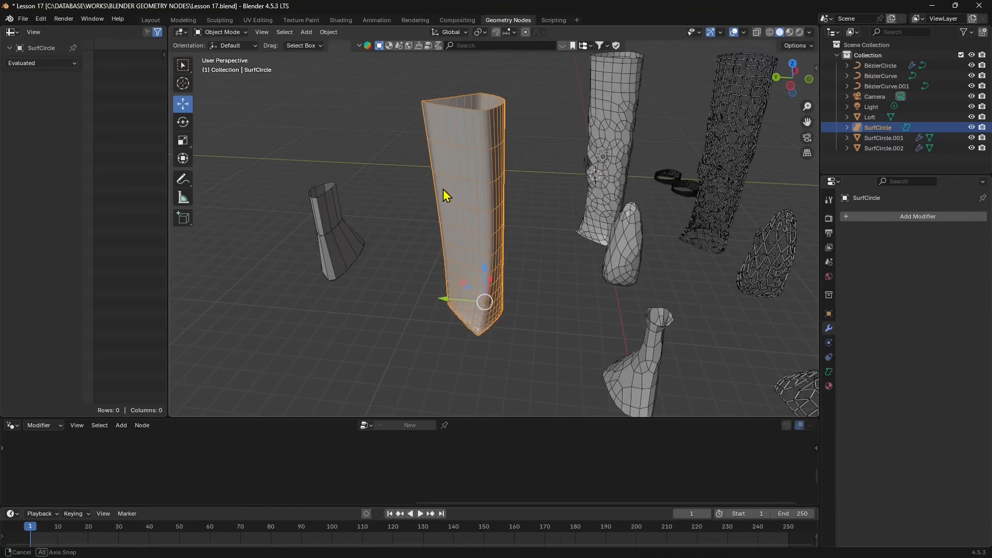
middle_drag(532, 159, 341, 119)
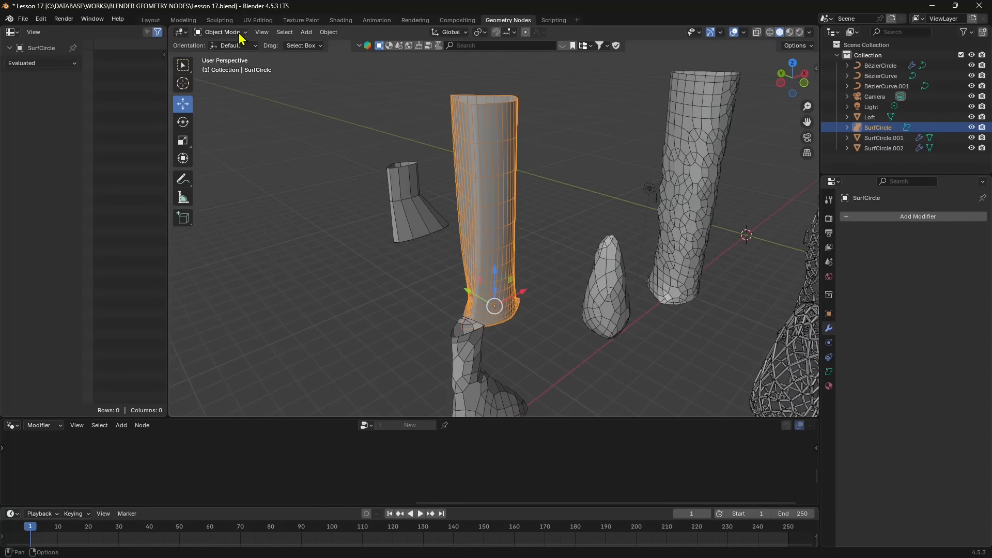
click(228, 56)
middle_drag(503, 232, 501, 199)
drag(408, 209, 545, 252)
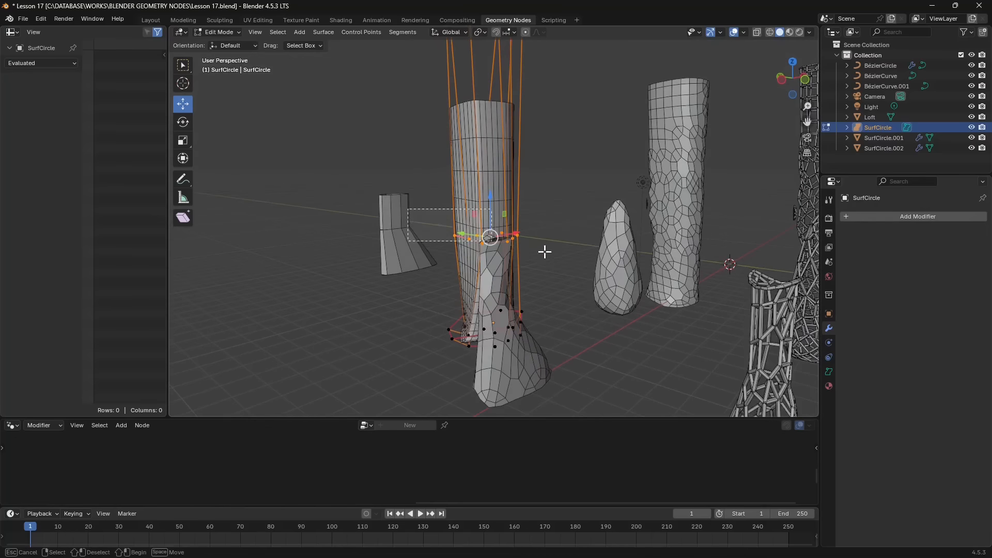
drag(488, 200, 492, 178)
Select the top ring of the SurfCircle tower's control points and lower it along Z
scroll(583, 150, down, 2)
middle_drag(630, 178, 573, 217)
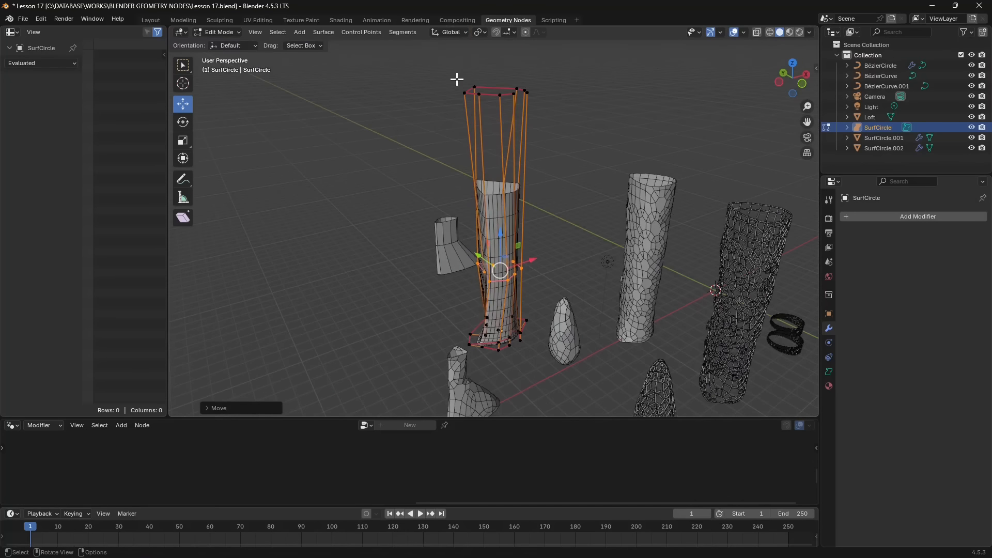
drag(507, 89, 484, 165)
middle_drag(500, 231, 504, 205)
scroll(553, 265, up, 4)
shift+middle_drag(521, 265, 517, 197)
middle_drag(601, 247, 565, 270)
scroll(565, 270, down, 3)
middle_drag(473, 258, 492, 252)
Open the recent file Lezione 18.blend
click(23, 19)
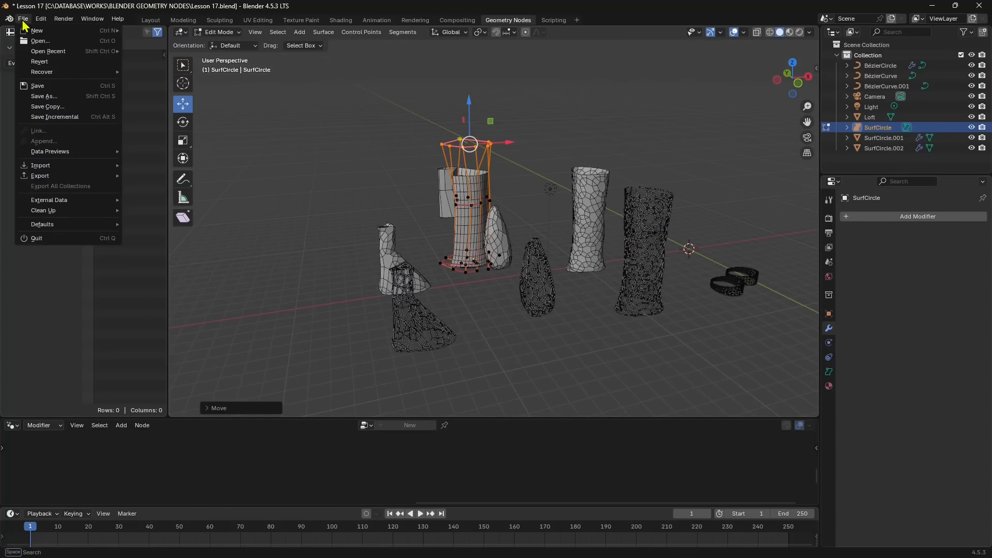
mouse_move(119, 54)
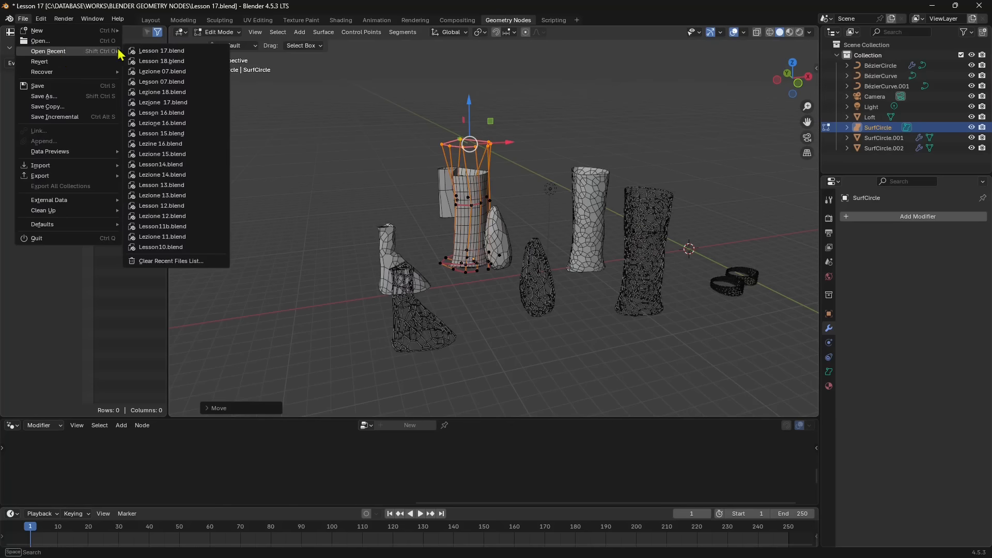
click(162, 92)
click(517, 298)
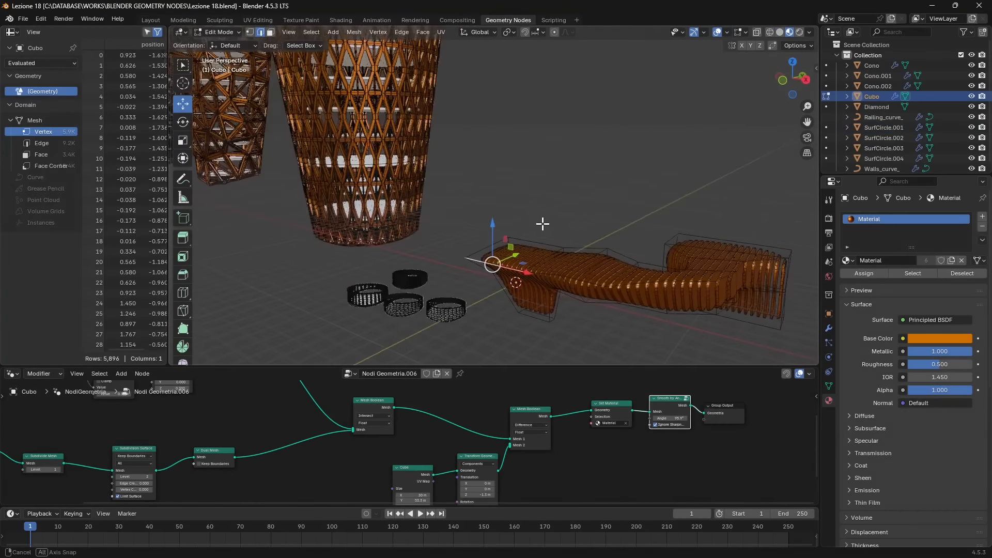
Move the selected edge of the slatted bench's cage about 0.59 m along Y
middle_drag(618, 279, 473, 267)
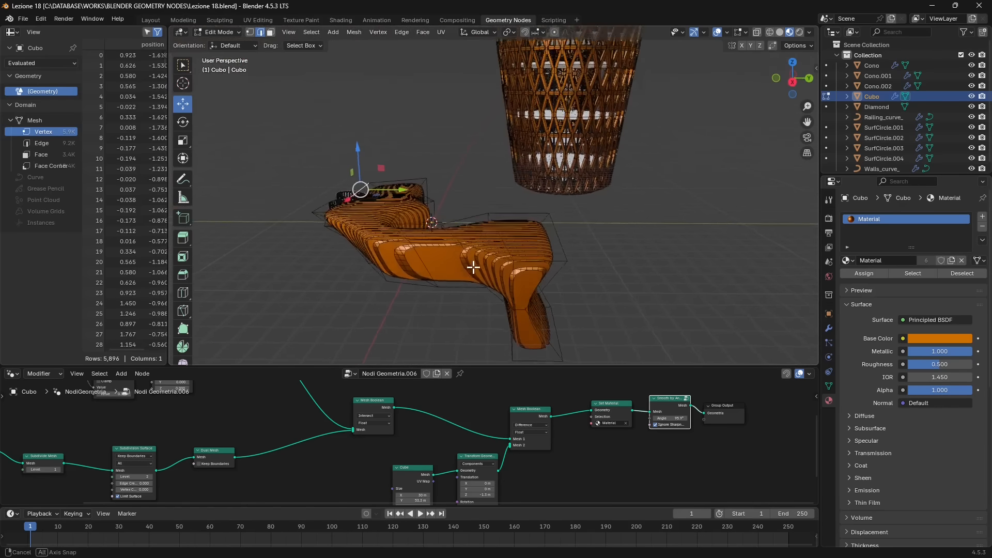
middle_drag(474, 268, 479, 266)
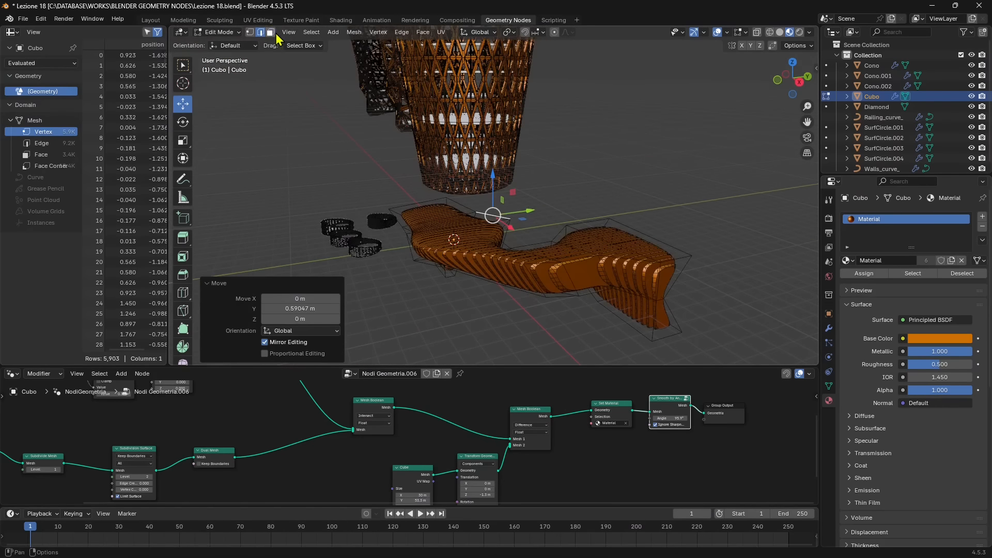
In face selection mode, move a side face at the bench's end about -3.27 m along X
middle_drag(409, 202, 514, 219)
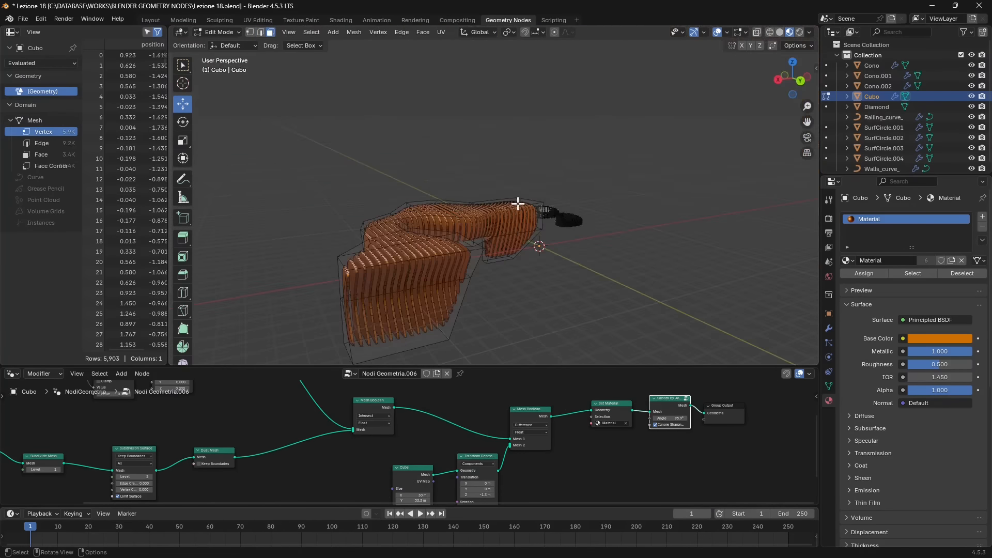
middle_drag(403, 301, 374, 289)
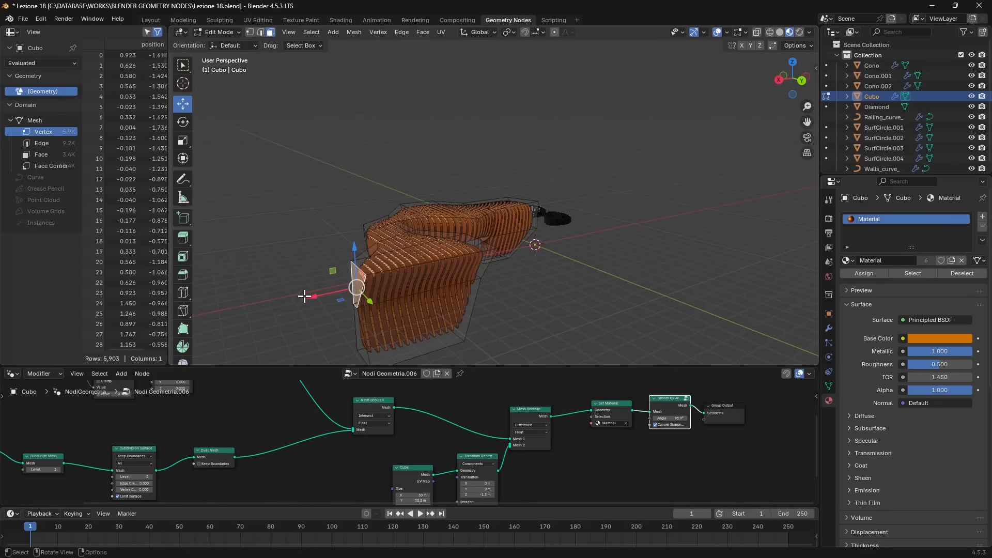
key(g)
key(x)
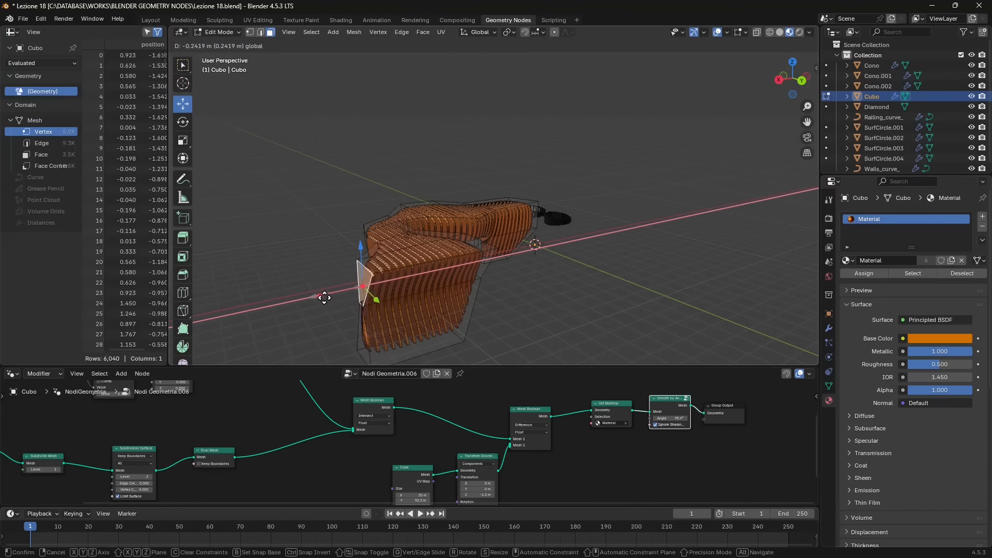
click(378, 299)
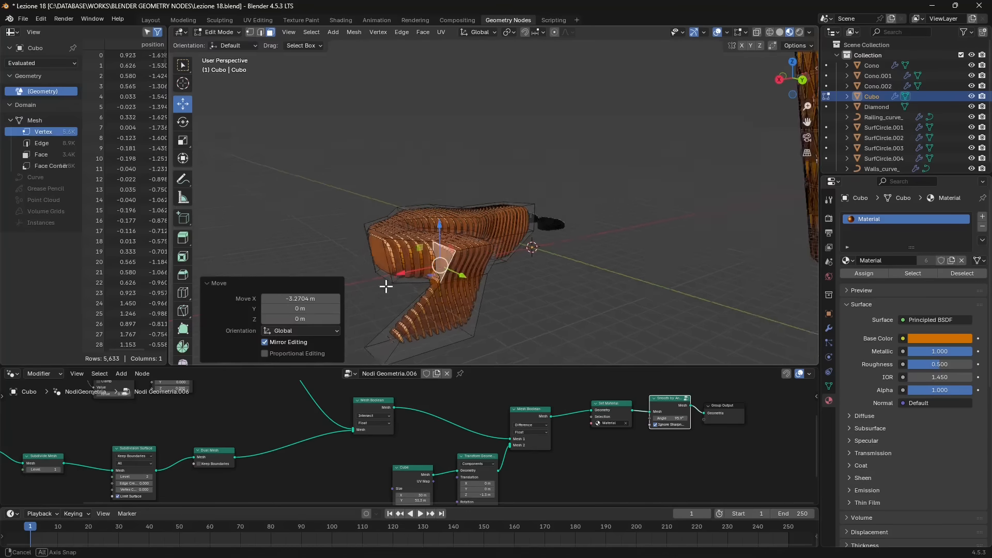
Move the same bench end face outward about 3.64 m along X
middle_drag(387, 283, 655, 280)
key(g)
key(x)
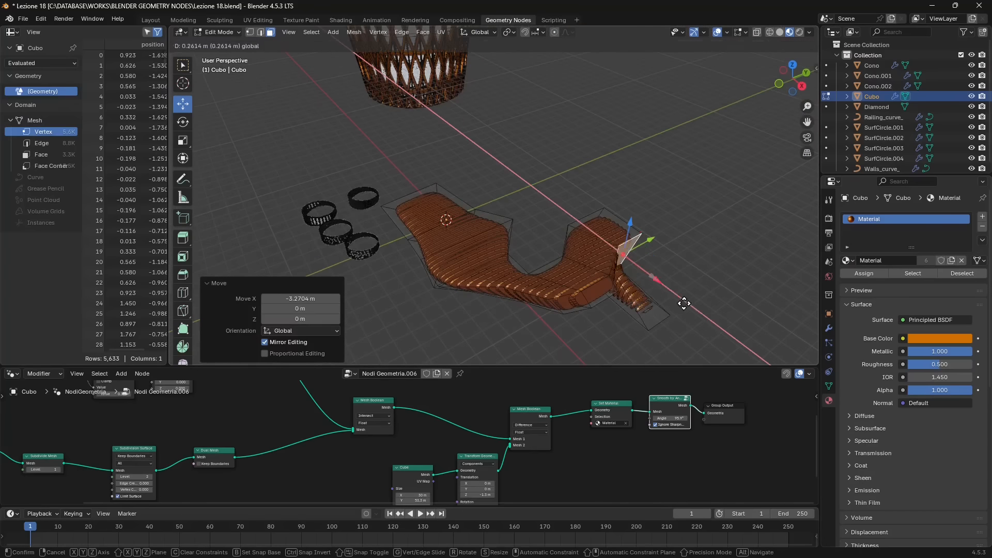
click(710, 321)
Examine the three tapered lattice towers and the neighbouring white building
middle_drag(710, 321, 490, 265)
scroll(488, 457, down, 4)
middle_drag(298, 197, 339, 157)
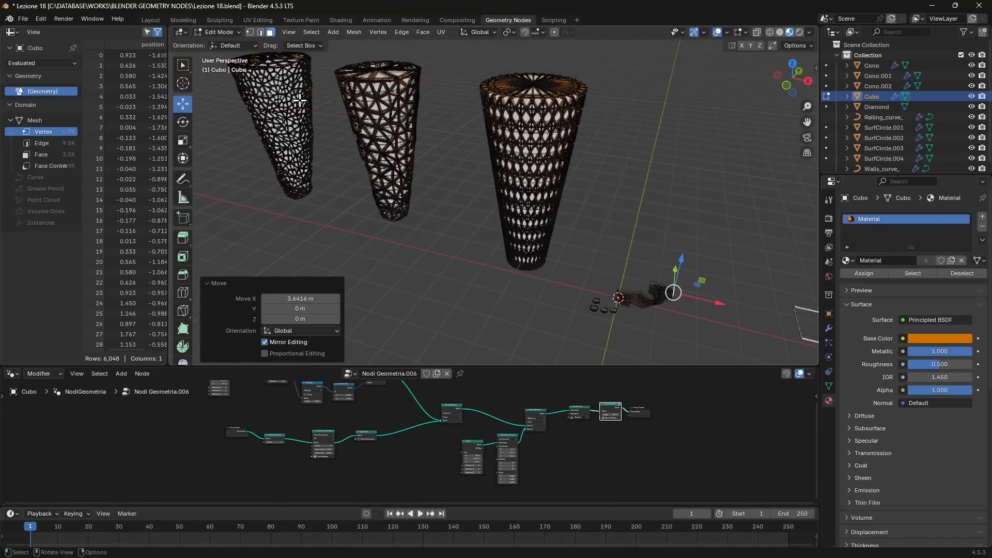
scroll(271, 163, up, 4)
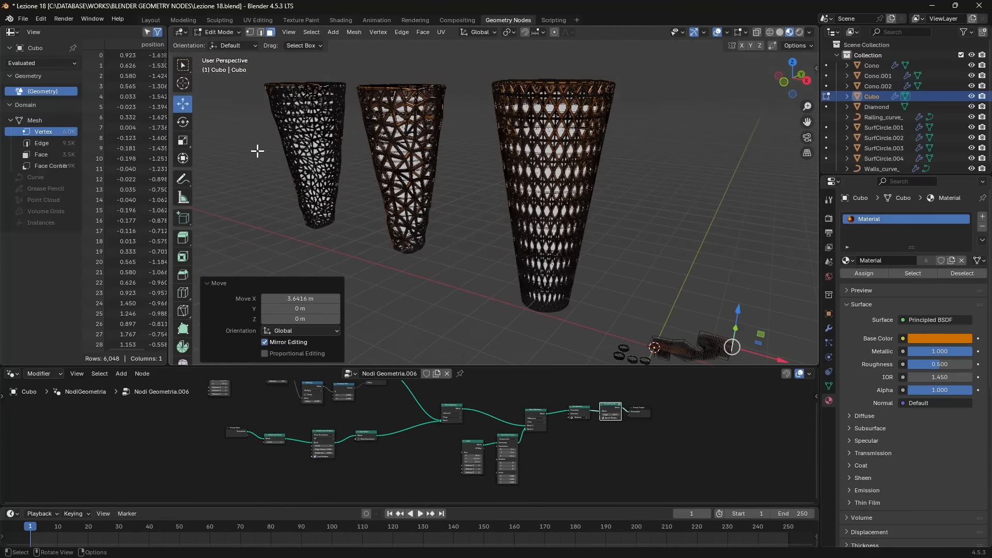
scroll(648, 167, up, 2)
scroll(596, 133, down, 6)
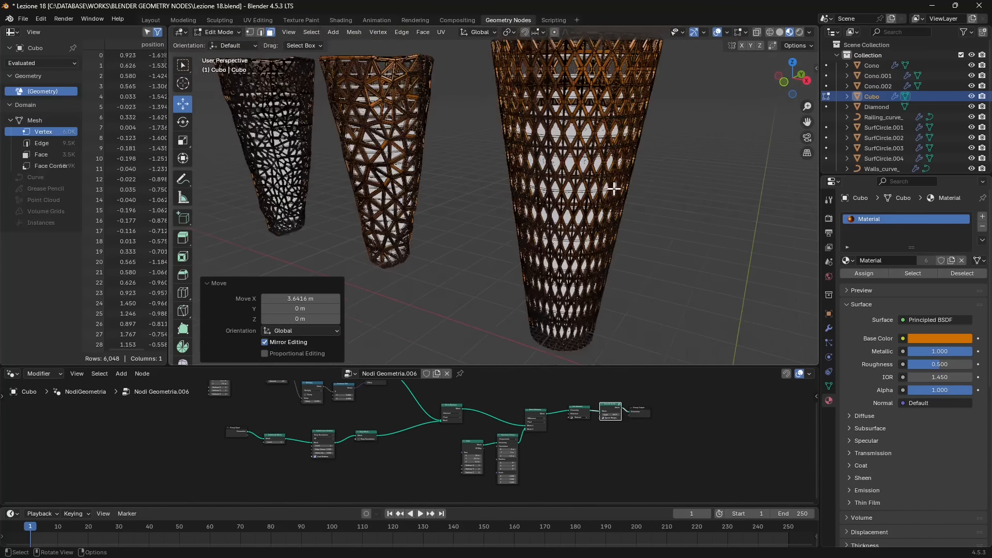
shift+middle_drag(711, 254, 313, 137)
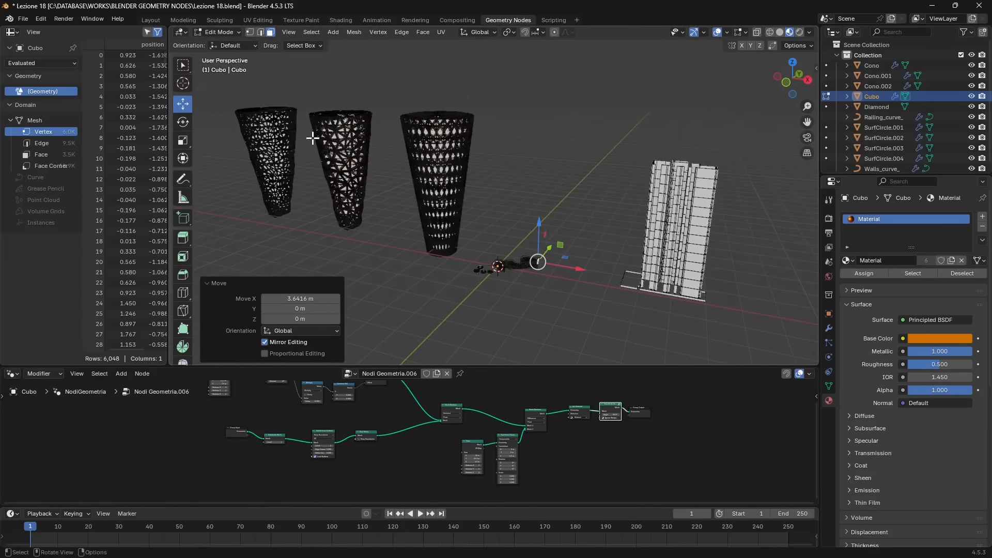
middle_drag(620, 270, 561, 276)
scroll(629, 301, up, 3)
shift+middle_drag(387, 254, 442, 269)
scroll(442, 269, up, 4)
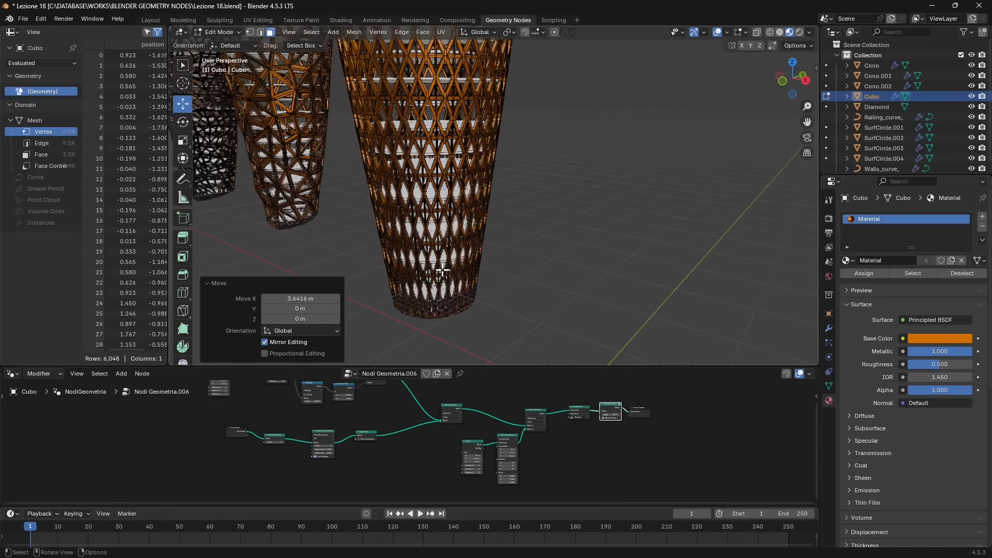
Return to Object Mode and select the diamond-lattice tower Cono.002 to show its node tree
click(226, 44)
click(465, 221)
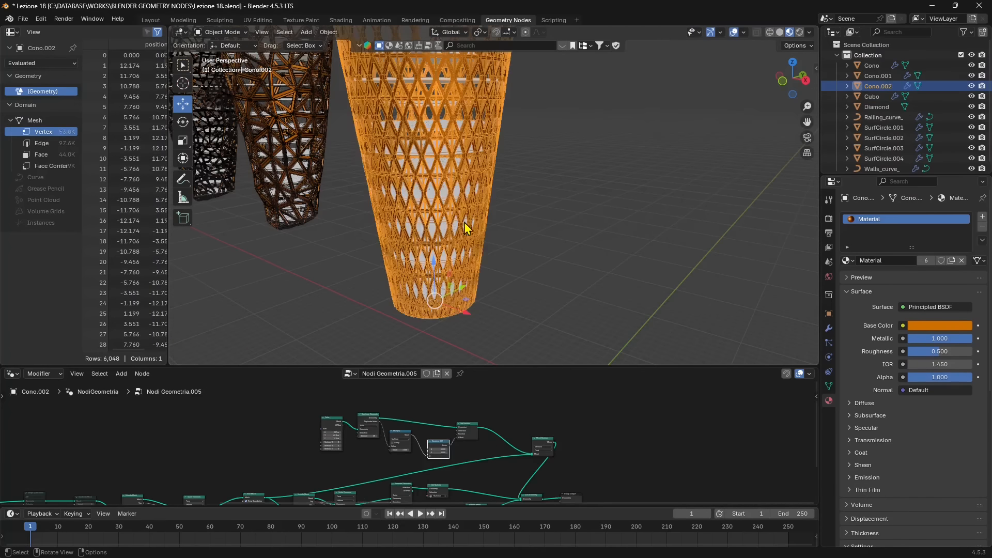
scroll(460, 408, up, 4)
scroll(370, 452, up, 6)
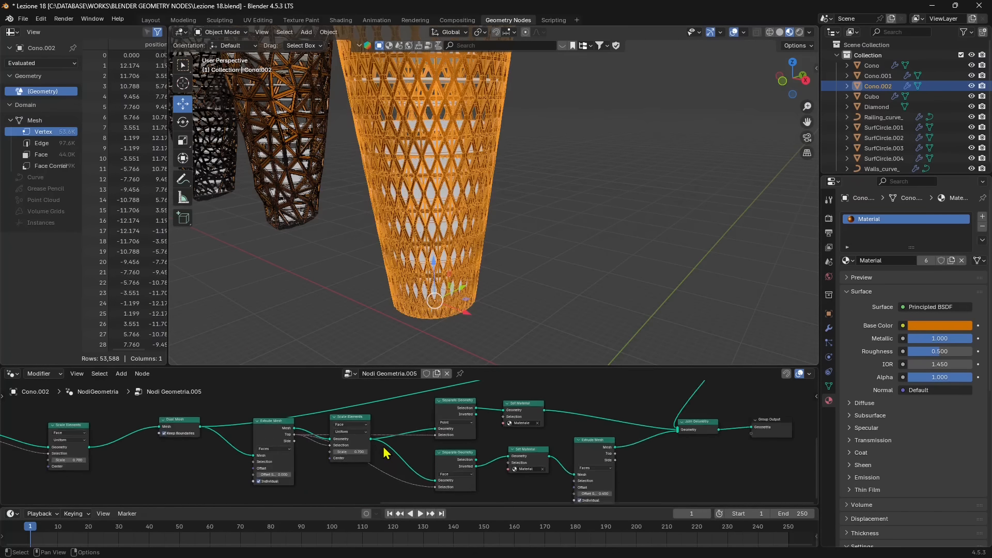
Examine the Cono.002 node chain from the Dual Mesh node back to the muted Subdivide Mesh, Triangulate and Merge by Distance nodes
middle_drag(370, 419, 706, 460)
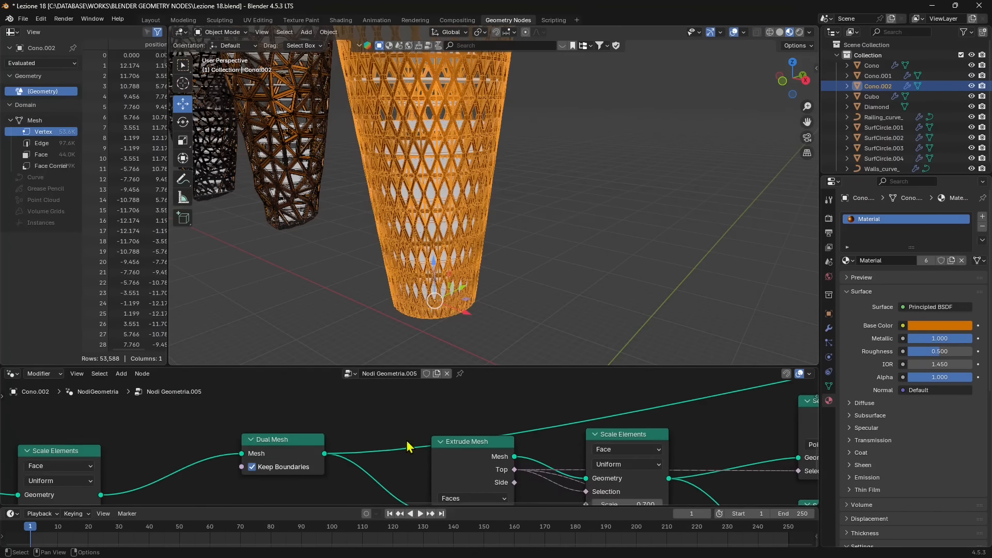
middle_drag(304, 451, 426, 439)
drag(404, 432, 383, 432)
middle_drag(312, 457, 430, 452)
scroll(430, 452, down, 2)
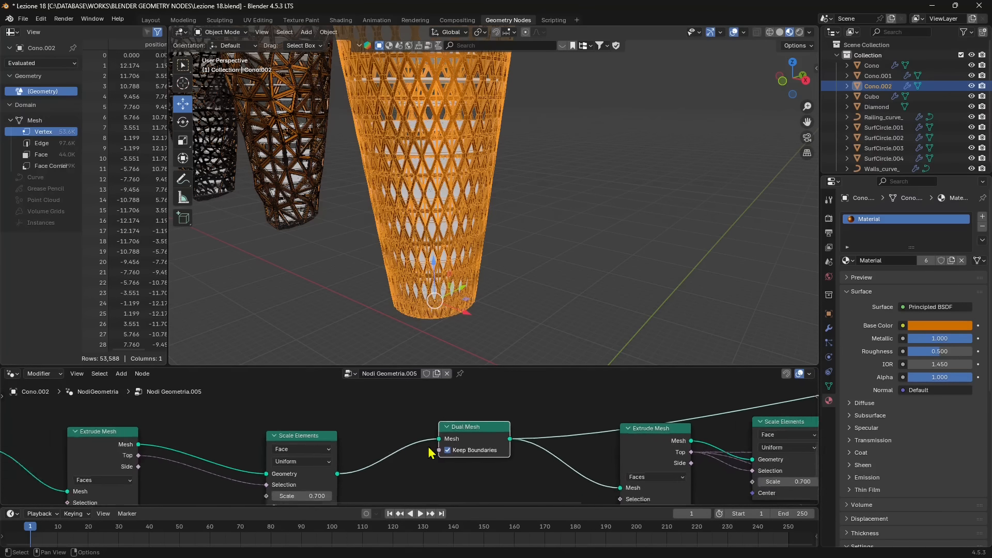
middle_drag(297, 433, 619, 424)
click(312, 423)
middle_drag(200, 437, 370, 445)
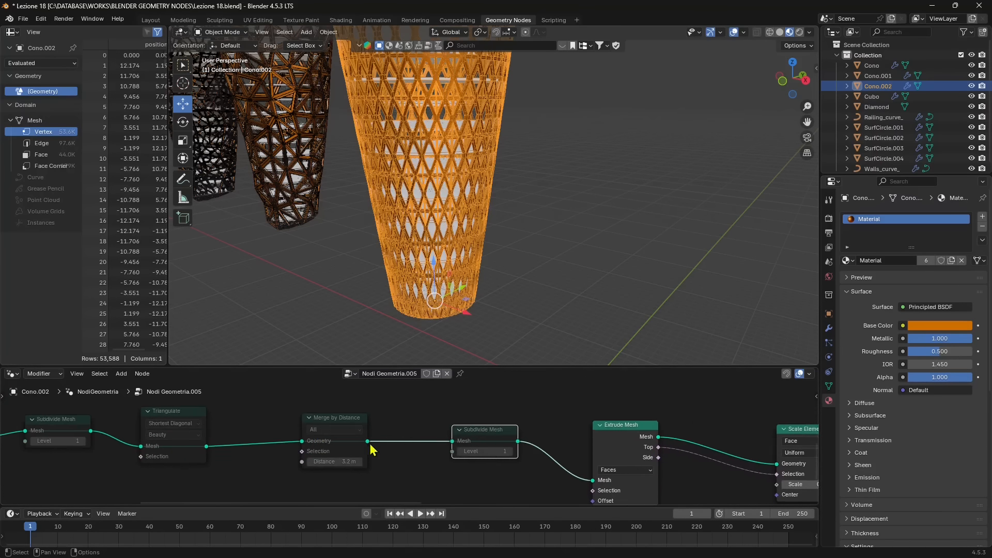
click(198, 424)
middle_drag(198, 423, 325, 456)
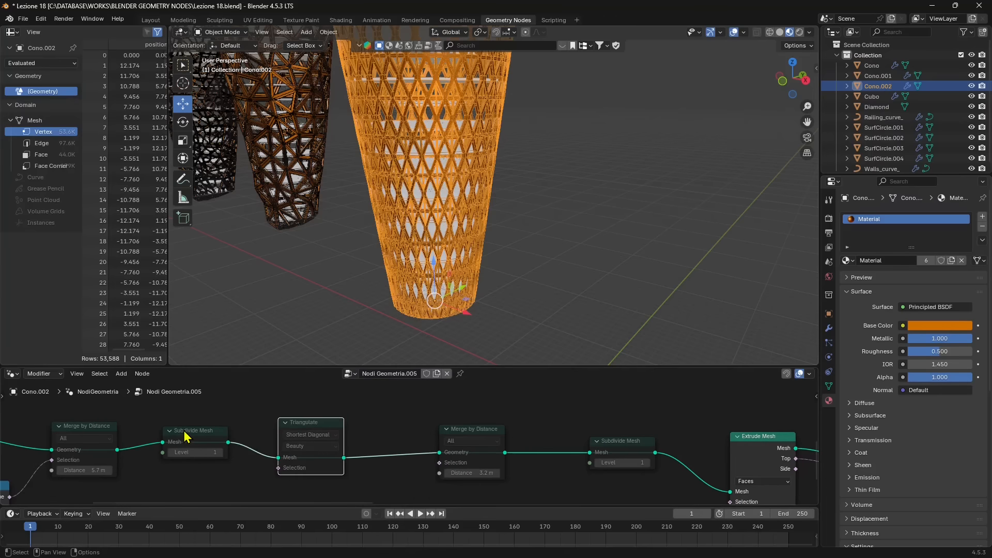
scroll(299, 228, down, 5)
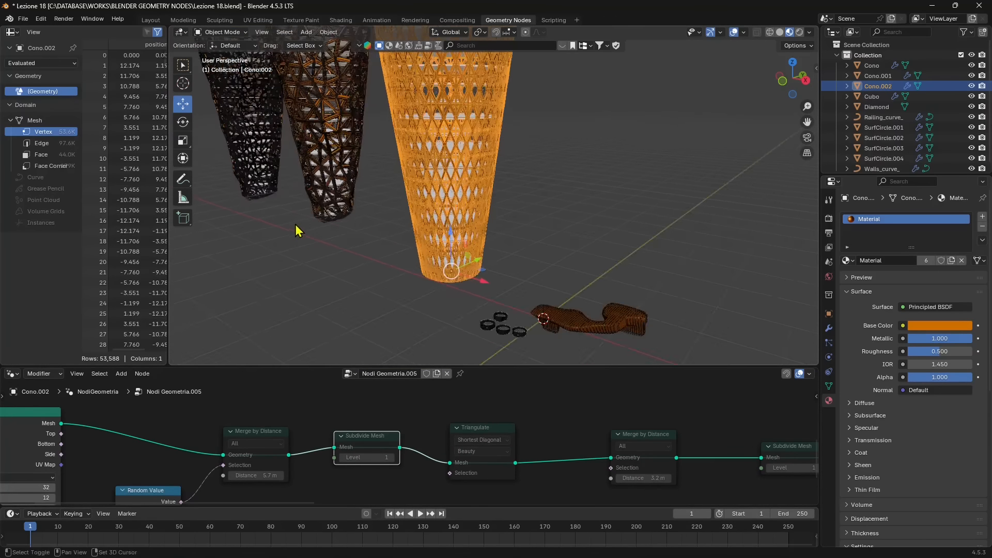
Select the irregular lattice tower Cono.001 and examine its Merge by Distance, Subdivide Mesh, Triangulate, Extrude Mesh and Scale Elements nodes
click(346, 202)
scroll(350, 442, down, 12)
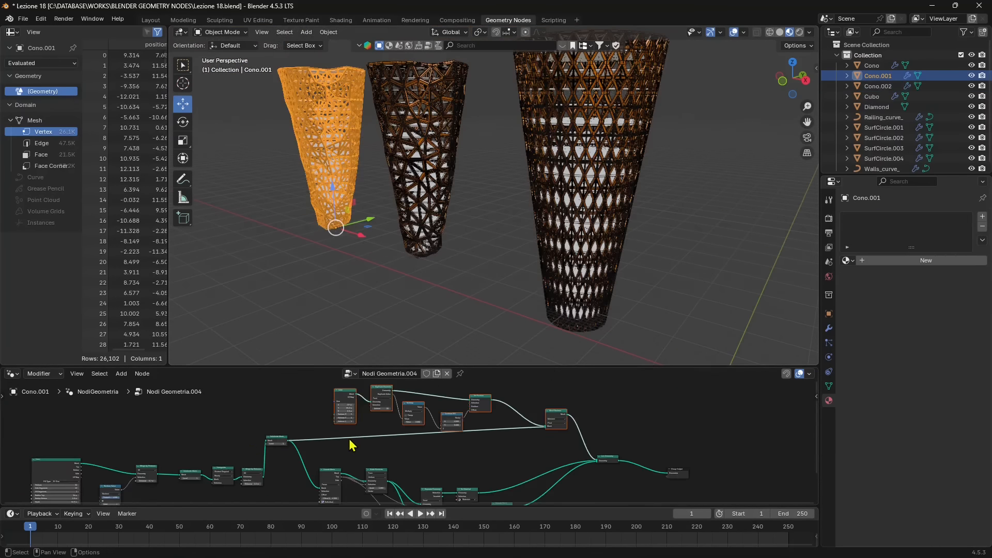
middle_drag(247, 448, 390, 401)
scroll(318, 430, up, 4)
scroll(310, 434, up, 3)
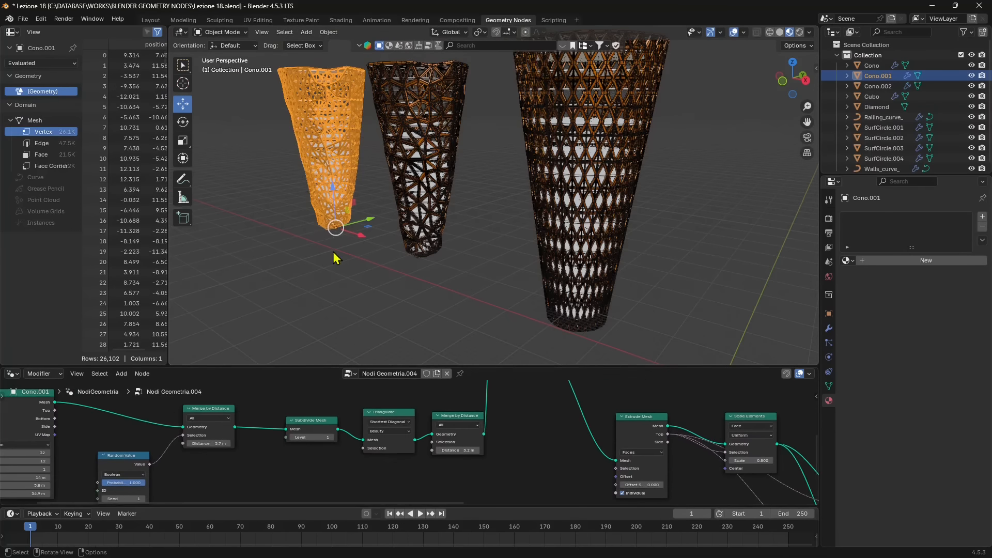
middle_drag(337, 257, 274, 132)
middle_drag(264, 463, 306, 468)
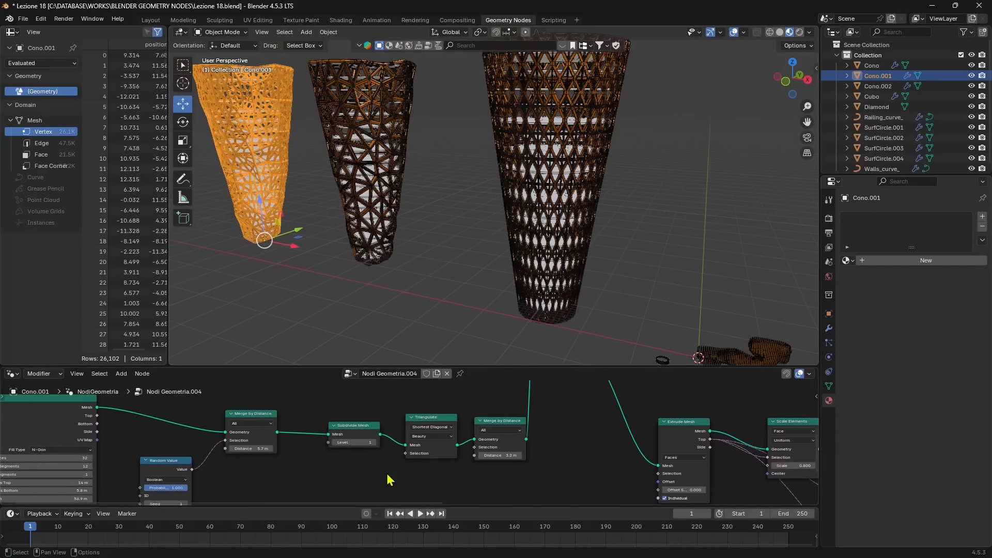
middle_drag(633, 440, 319, 432)
scroll(546, 148, down, 2)
Reselect the diamond-lattice tower Cono.002 and inspect its Extrude Mesh, Scale Elements and Dual Mesh nodes
click(516, 154)
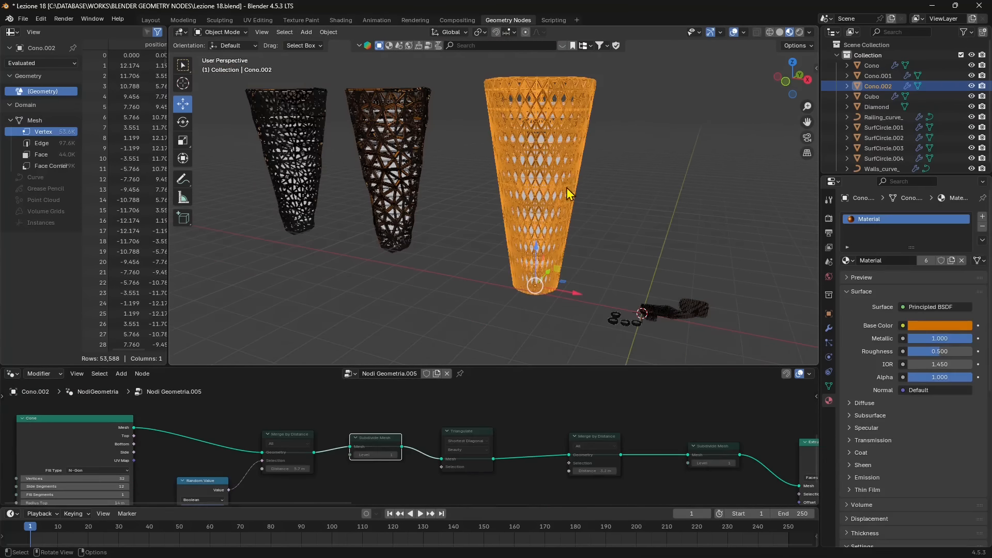
middle_drag(698, 446, 268, 428)
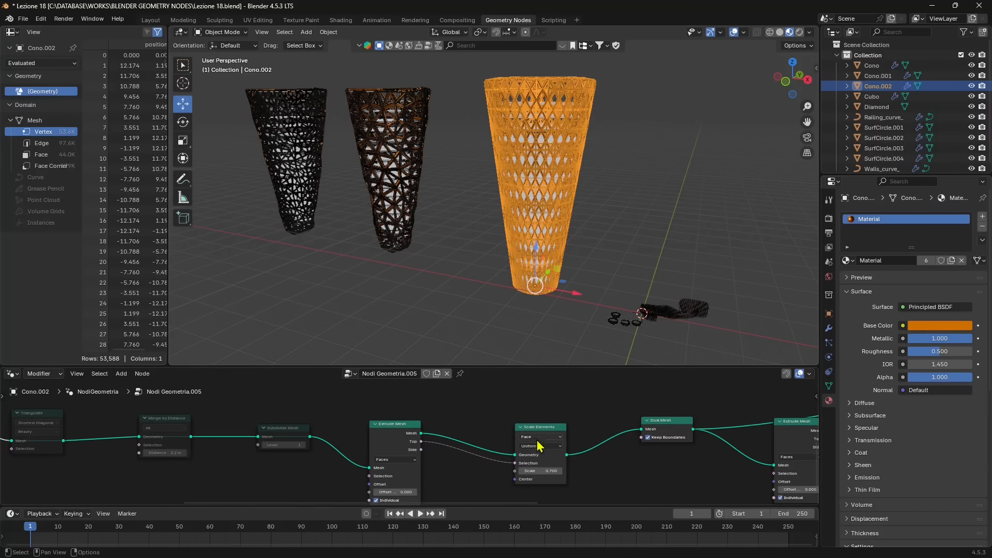
scroll(441, 446, up, 1)
middle_drag(403, 438, 279, 429)
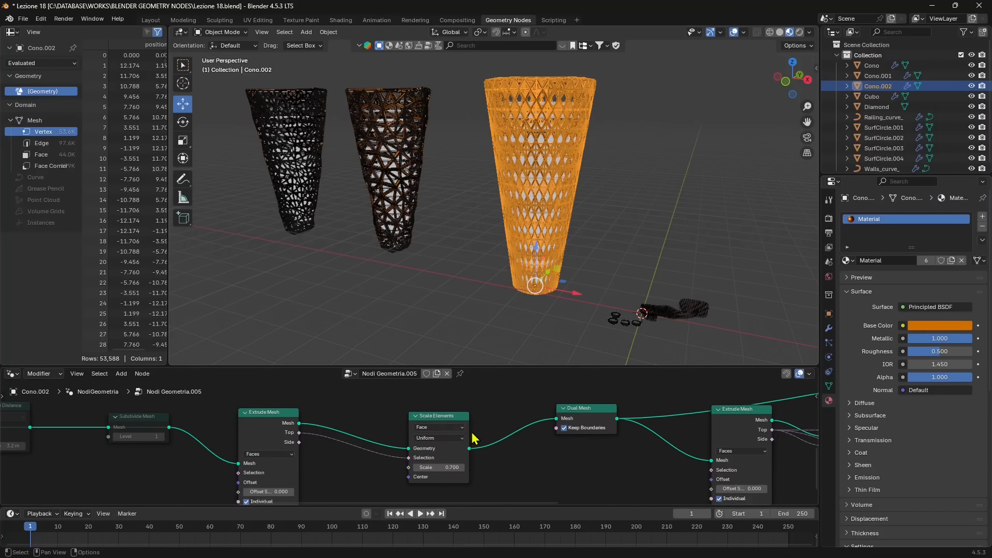
Deselect the tower and examine its diamond-shaped lattice facade up close from several angles
middle_drag(602, 310, 621, 212)
click(641, 134)
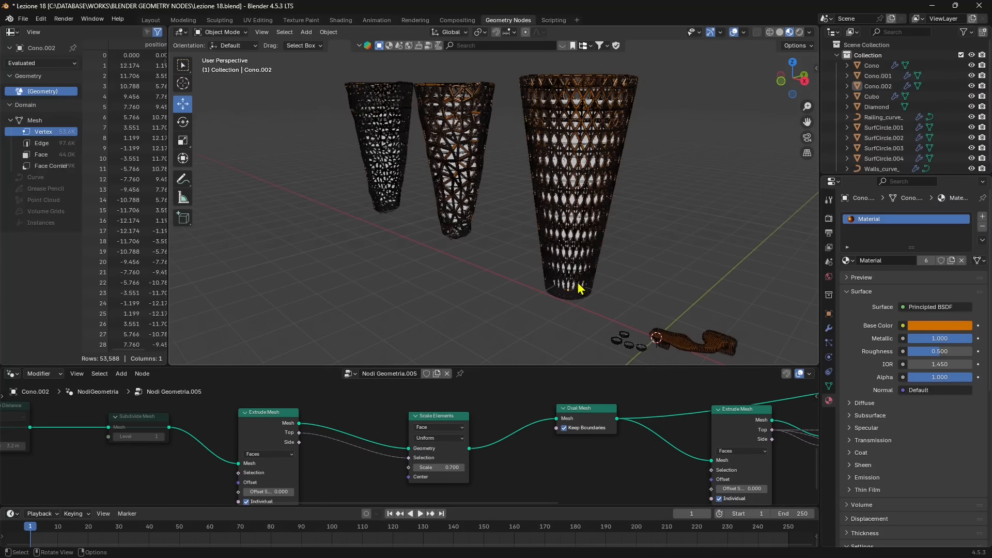
scroll(581, 285, up, 4)
middle_drag(586, 290, 305, 146)
scroll(594, 283, up, 3)
scroll(518, 265, up, 2)
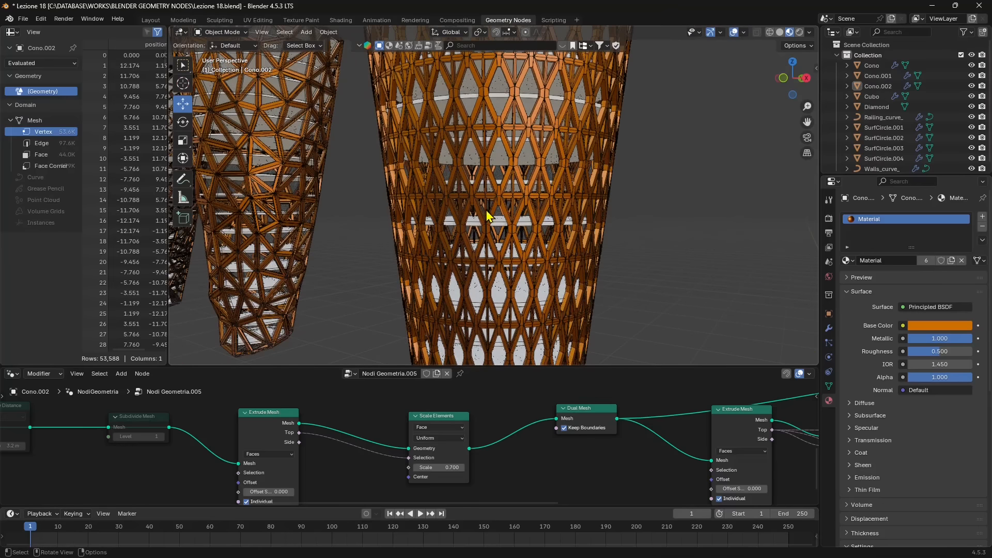
scroll(490, 205, up, 5)
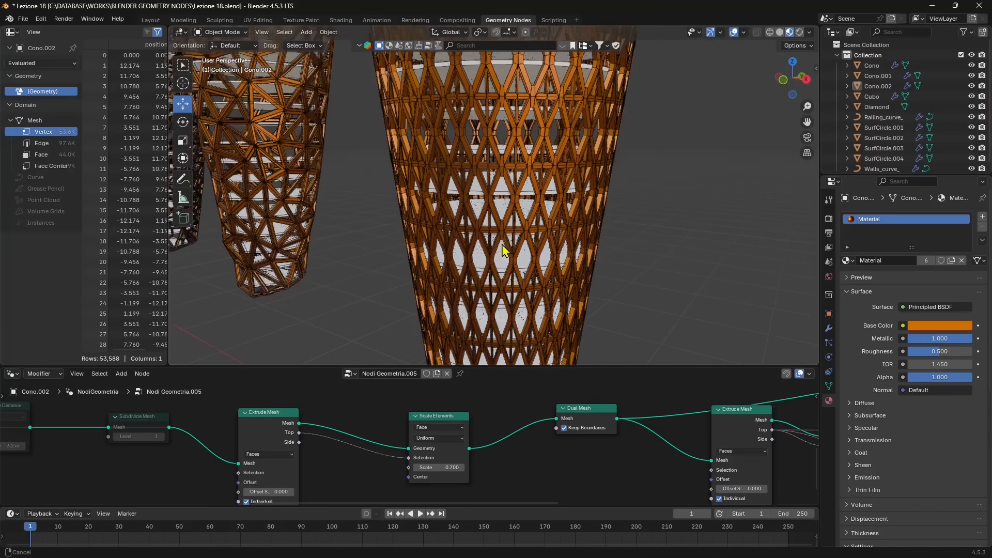
scroll(528, 243, down, 7)
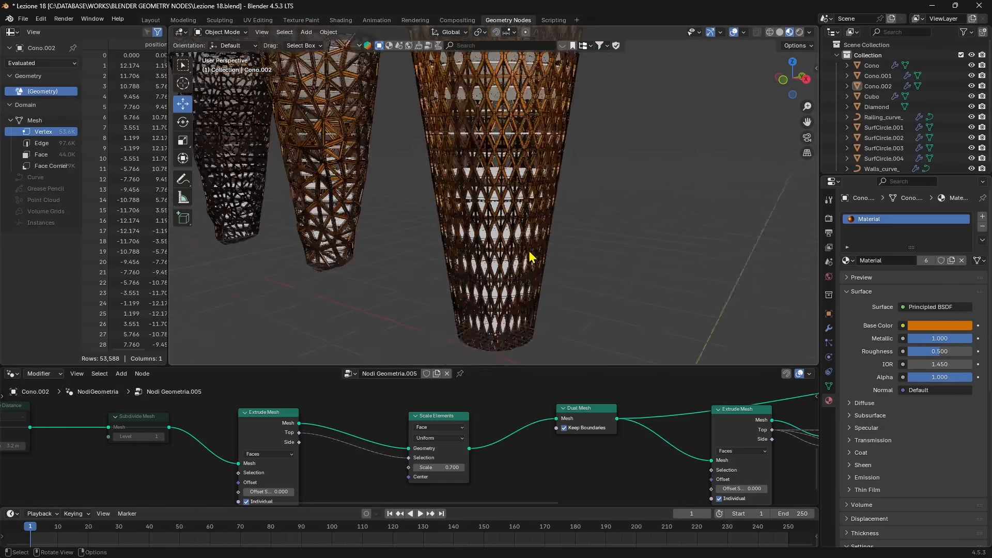
shift+middle_drag(524, 234, 493, 318)
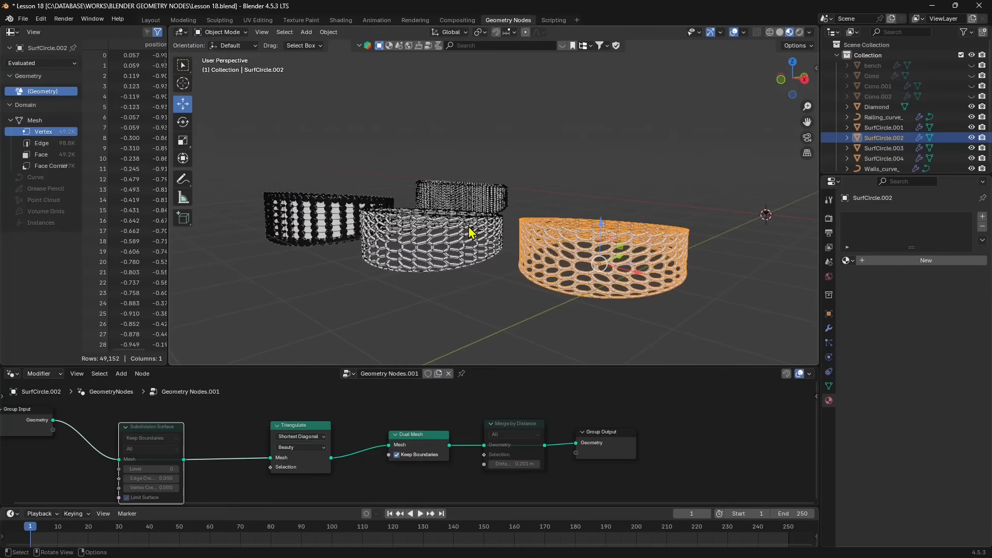
In the Lesson 18 scene, examine the four patterned rings and select the honeycomb ring SurfCircle.001 to show its node tree
scroll(611, 272, up, 2)
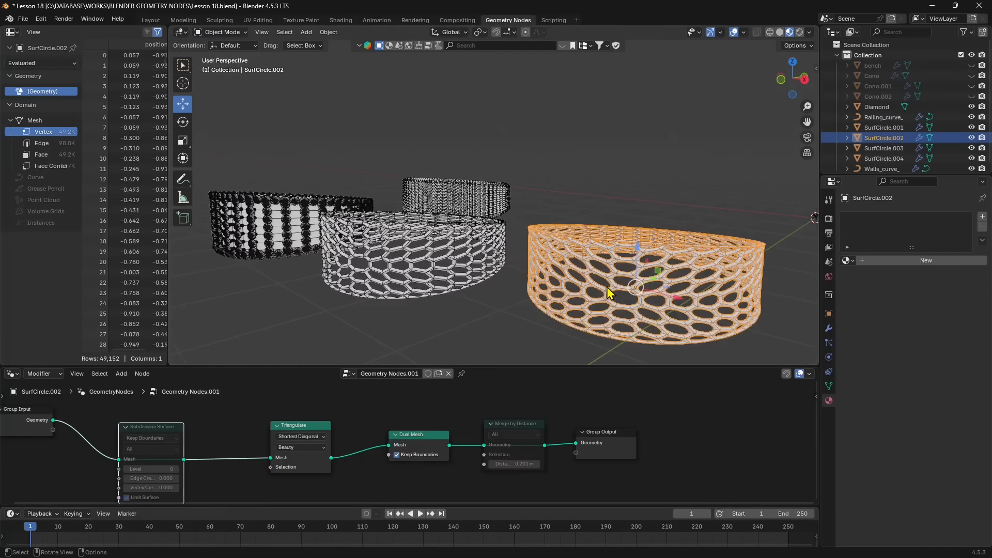
shift+middle_drag(592, 304, 643, 297)
middle_drag(547, 305, 563, 274)
click(639, 203)
click(644, 281)
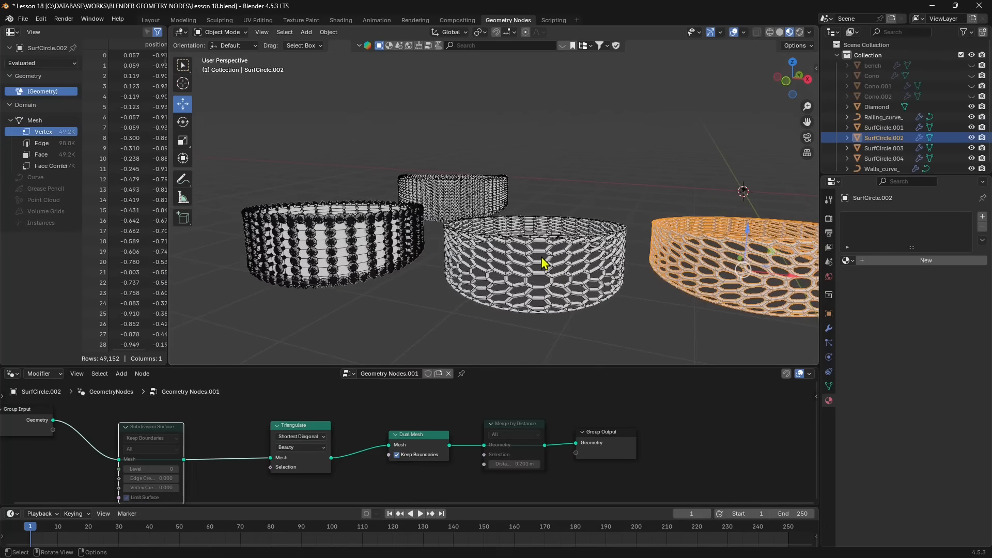
click(544, 264)
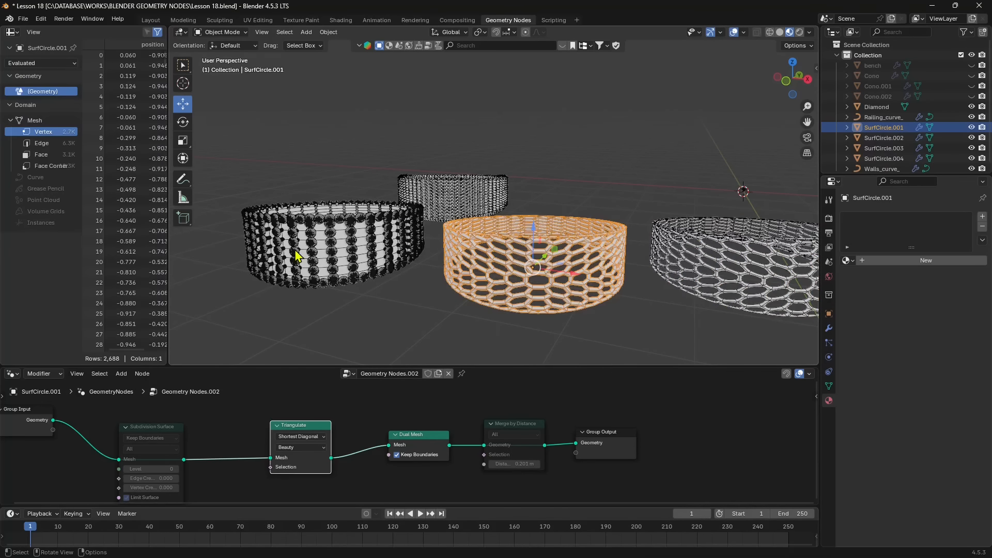
Delete the two honeycomb rings SurfCircle.001 and SurfCircle.002
scroll(351, 248, down, 4)
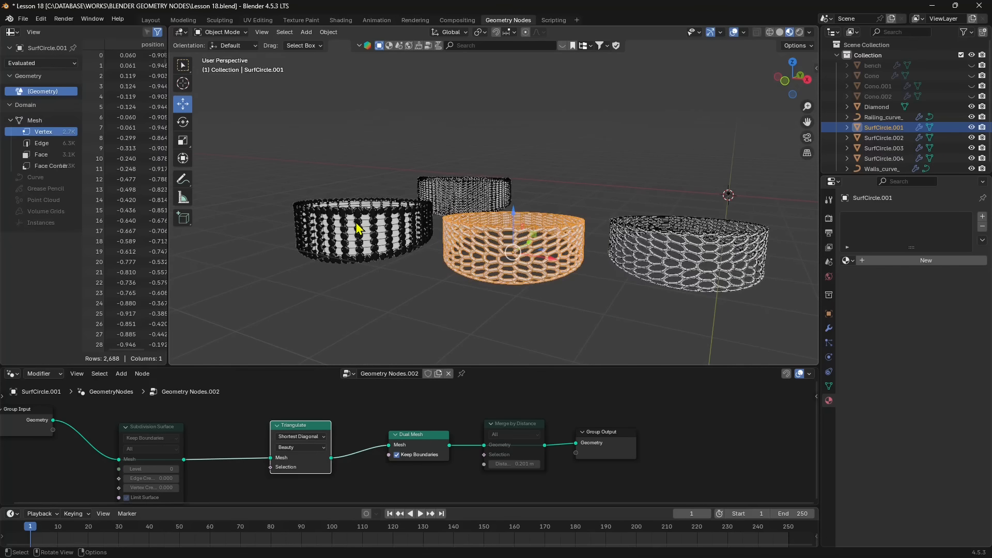
drag(679, 215, 580, 313)
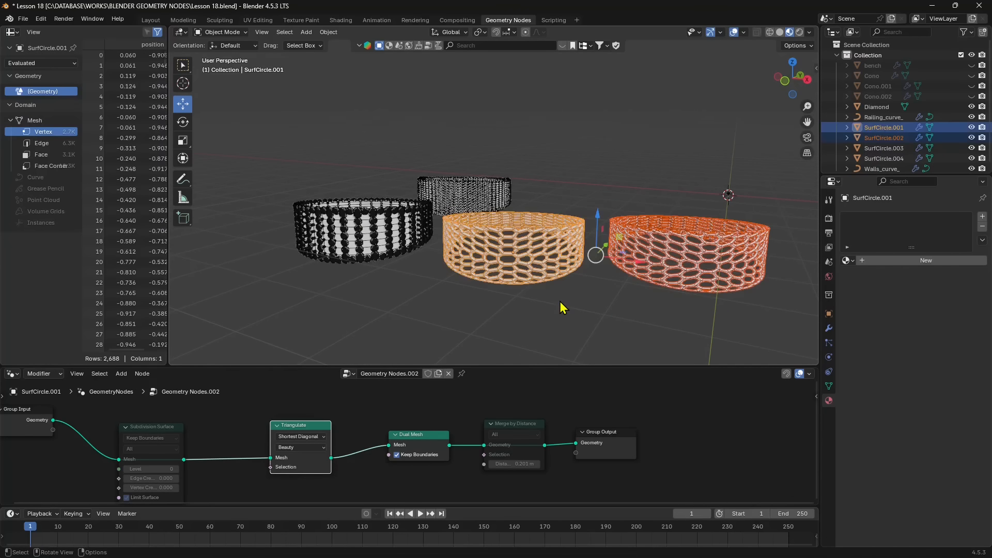
key(Delete)
Shift the two remaining rings slightly, move SurfCircle.004 about 2.86 m along X, and bring it forward beside SurfCircle.003
drag(510, 138, 385, 241)
key(g)
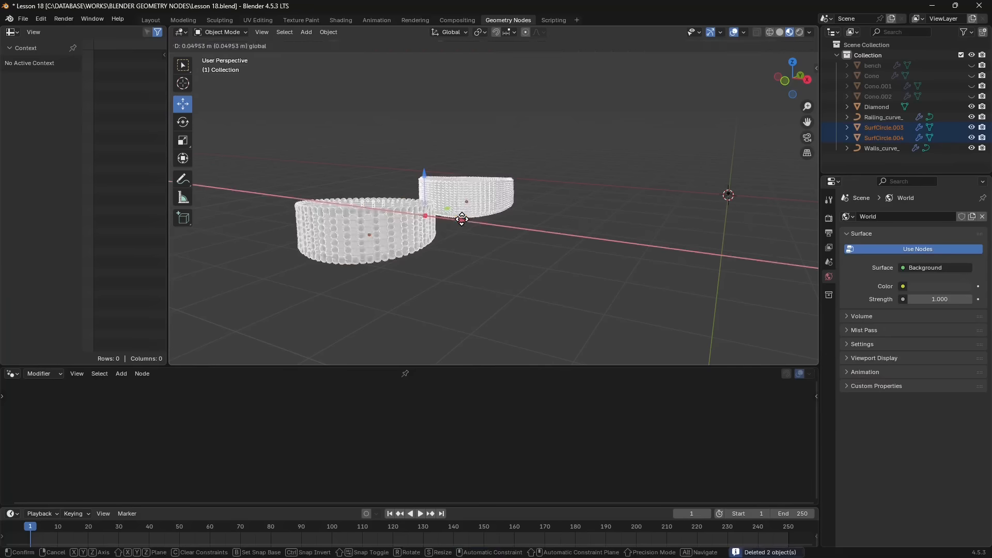
click(461, 219)
click(525, 221)
key(g)
key(x)
click(625, 225)
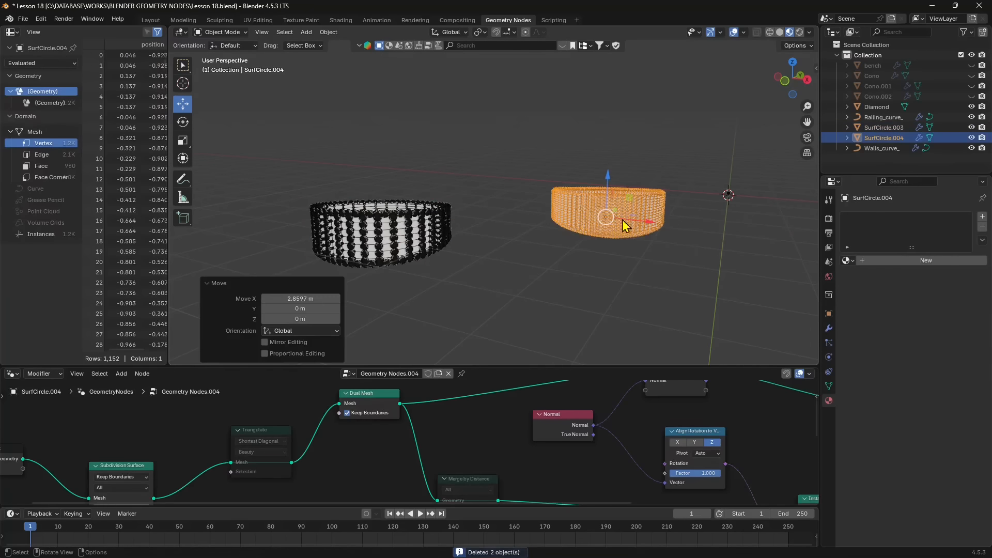
drag(616, 210, 562, 261)
click(530, 306)
Select the SurfCircle.004 ring, enlarge the node editor, and frame both the ring and its complete node tree
scroll(530, 305, up, 3)
middle_drag(530, 305, 544, 295)
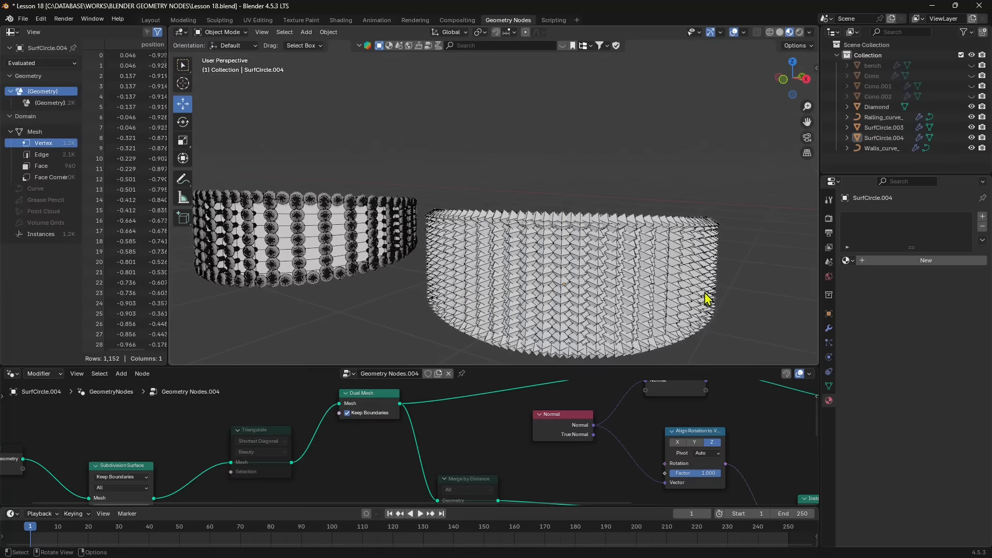
scroll(705, 289, down, 2)
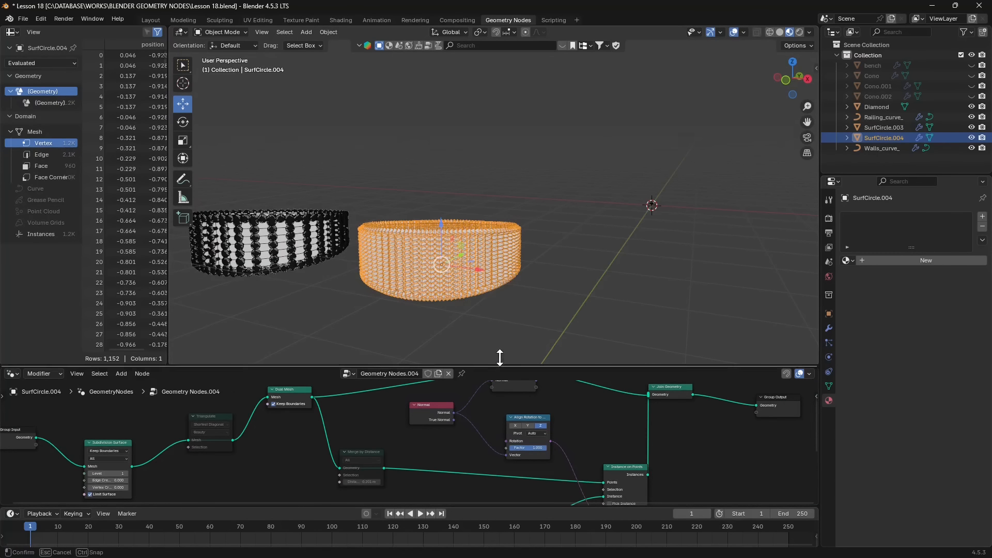
drag(500, 358, 555, 245)
middle_drag(566, 397, 500, 386)
middle_drag(416, 160, 416, 158)
shift+middle_drag(417, 157, 657, 145)
middle_drag(558, 147, 490, 159)
shift+middle_drag(547, 168, 505, 178)
scroll(404, 403, down, 3)
middle_drag(296, 422, 383, 386)
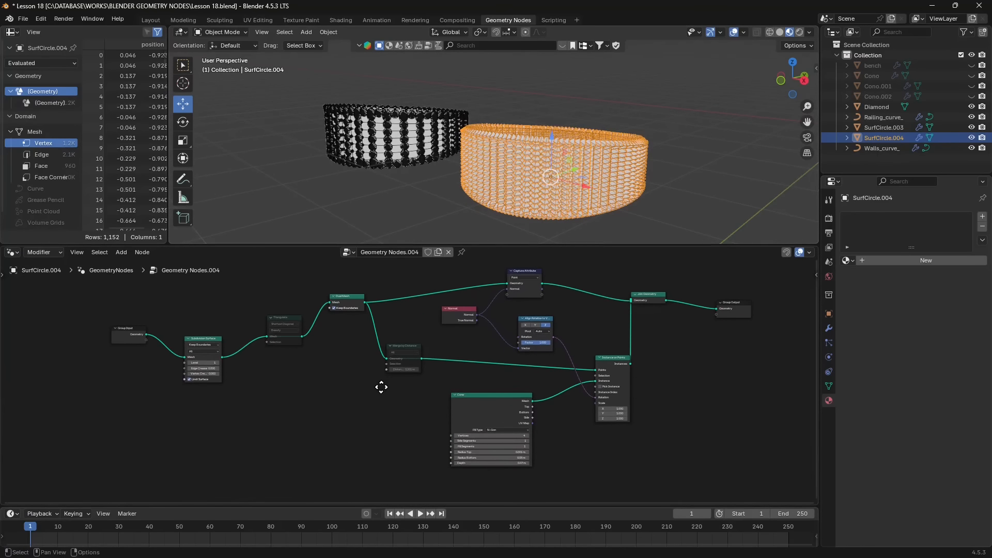
Rearrange the Group Input, Subdivision Surface, Triangulate and Dual Mesh nodes closer together at the start of the tree
drag(300, 394, 279, 394)
scroll(271, 394, up, 4)
middle_drag(316, 363, 408, 432)
scroll(393, 374, up, 3)
drag(407, 321, 364, 312)
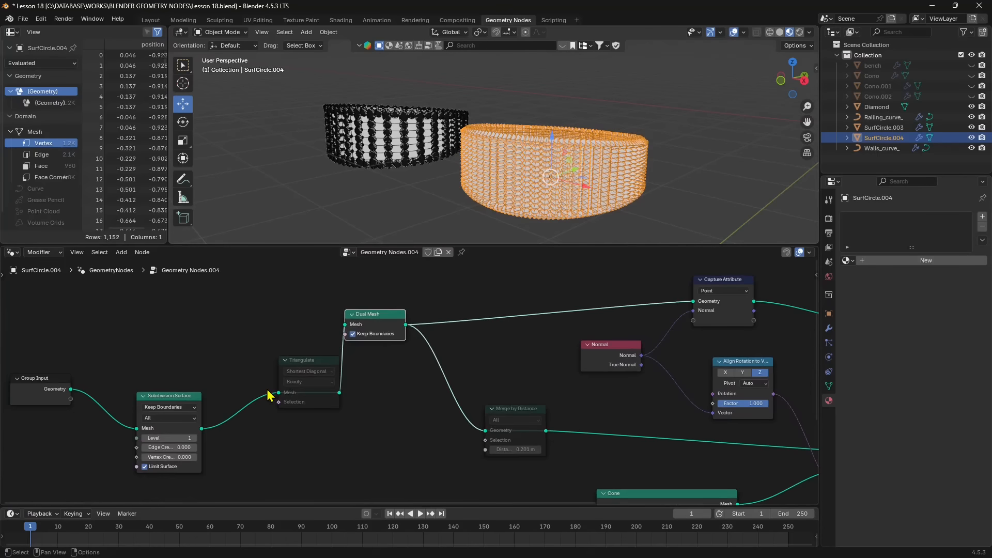
middle_drag(228, 393, 350, 392)
drag(162, 377, 82, 353)
drag(277, 398, 182, 344)
drag(427, 360, 281, 335)
drag(472, 313, 470, 313)
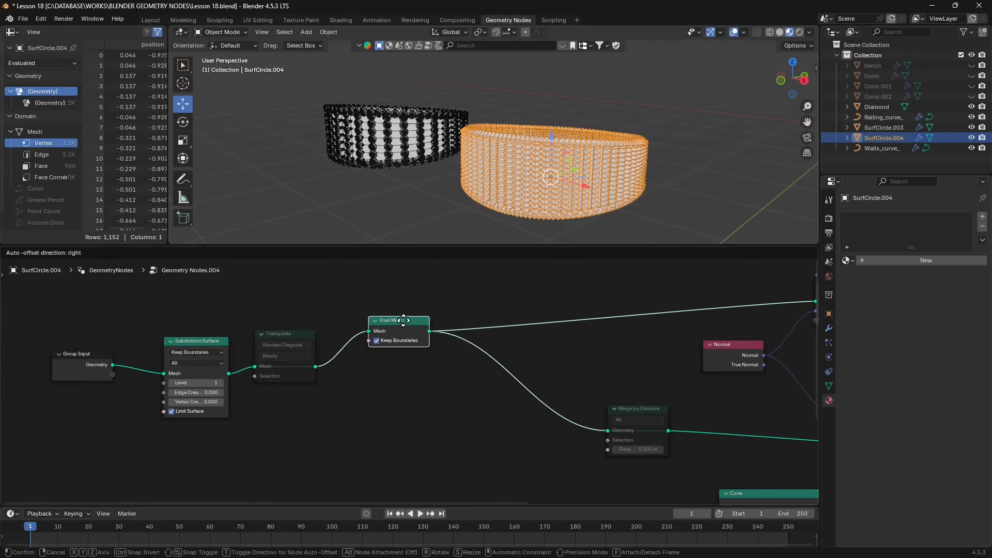
drag(403, 321, 404, 320)
Detach the Group Output node from Join Geometry and connect it directly to the Dual Mesh output
middle_drag(630, 391, 434, 388)
scroll(433, 389, down, 6)
scroll(649, 393, up, 1)
middle_drag(650, 394, 509, 394)
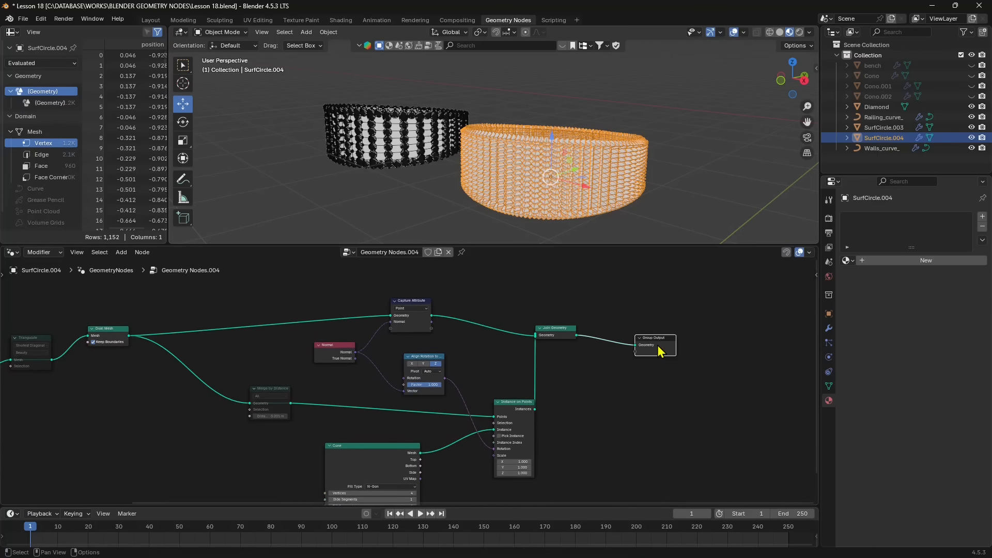
alt+drag(660, 344, 240, 347)
scroll(220, 374, up, 3)
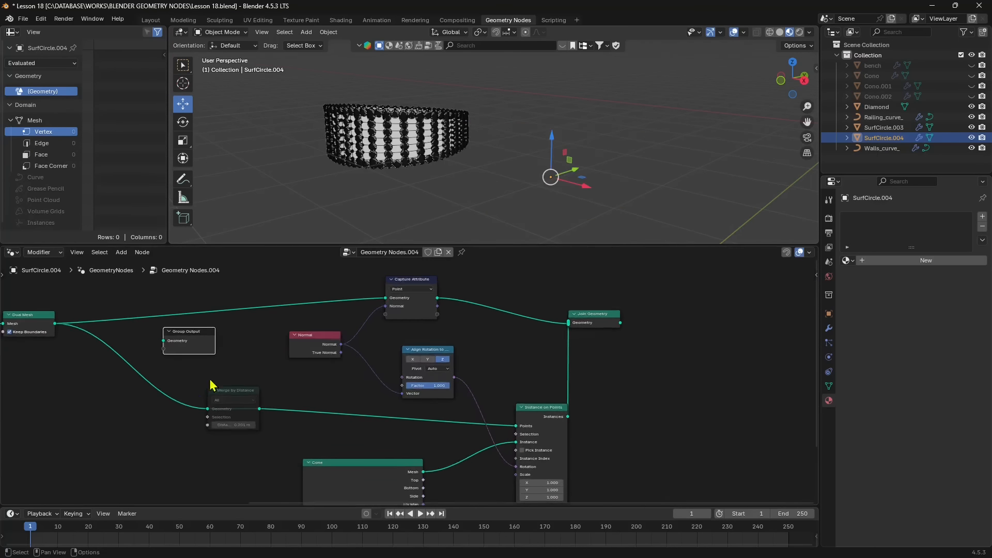
middle_drag(75, 349, 372, 368)
scroll(375, 372, up, 1)
drag(336, 331, 473, 352)
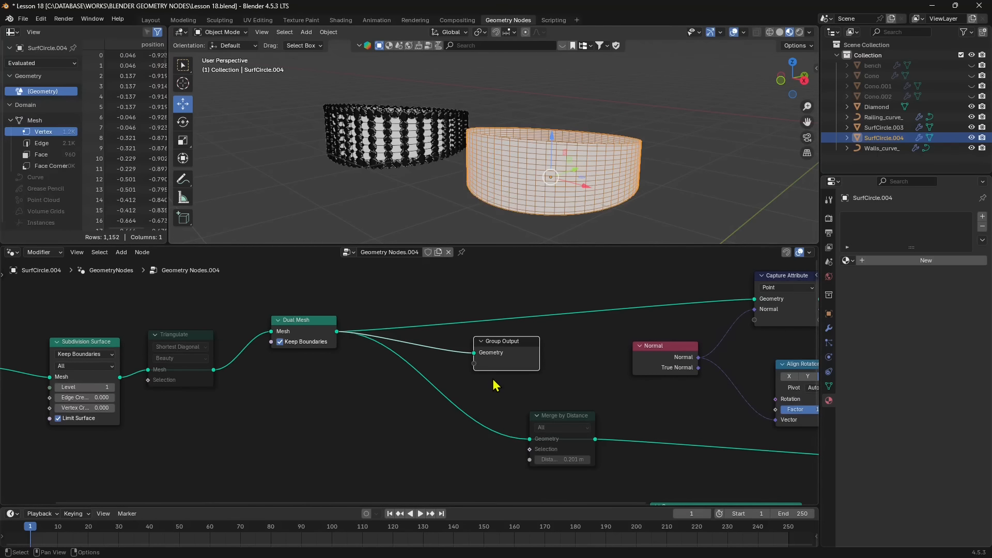
Line up the Group Input, Subdivision Surface, Triangulate and Dual Mesh nodes in one compact row away from Group Output
scroll(492, 379, down, 1)
middle_drag(358, 422, 613, 423)
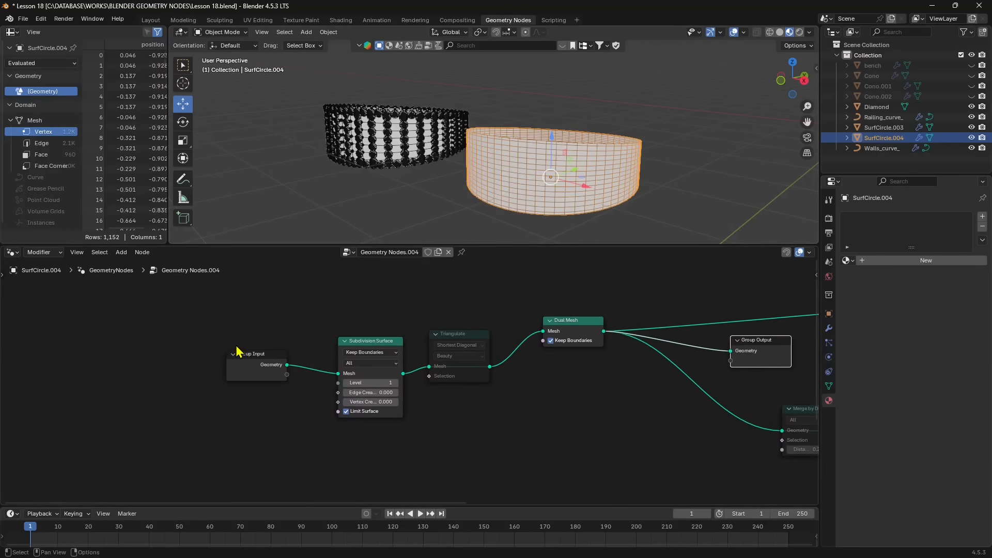
drag(237, 357, 95, 333)
drag(344, 347, 220, 326)
drag(461, 345, 341, 333)
drag(580, 329, 447, 332)
Mute and unmute the Dual Mesh node to compare the result, and unmute the Triangulate node
key(m)
key(m)
click(333, 324)
key(m)
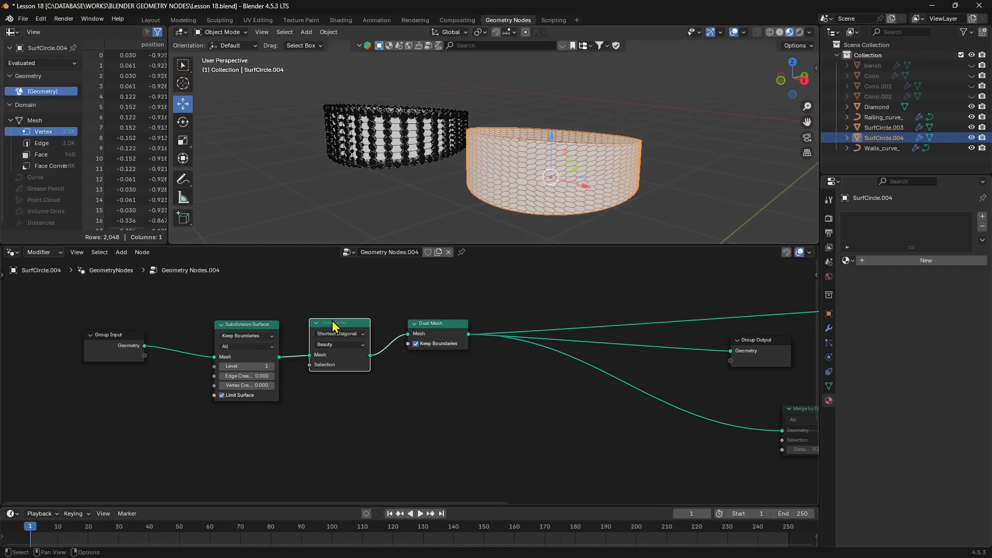
Inspect the ring's honeycomb mesh and the Subdivision Surface and Triangulate nodes, leaving Triangulate selected
middle_drag(528, 196, 543, 195)
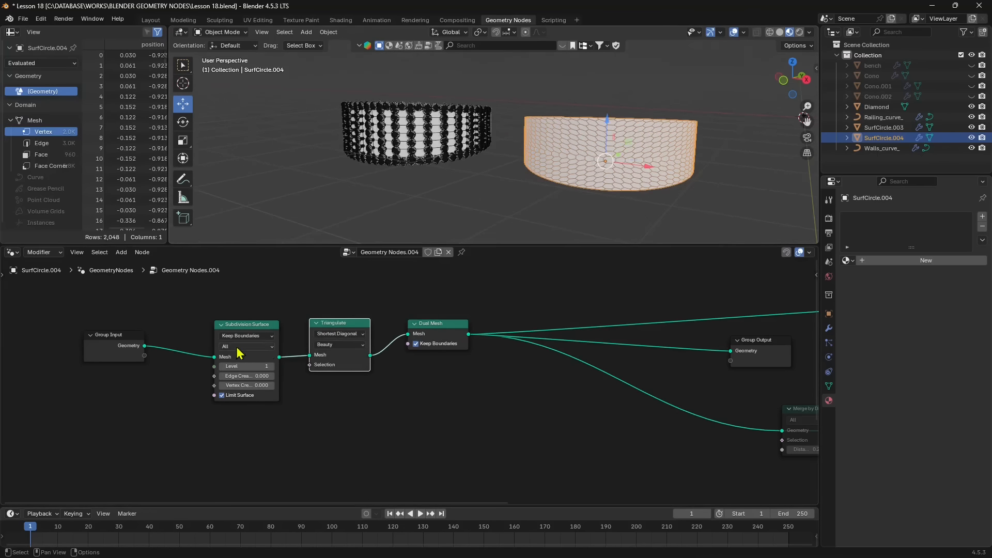
scroll(241, 338, up, 1)
click(253, 325)
click(332, 319)
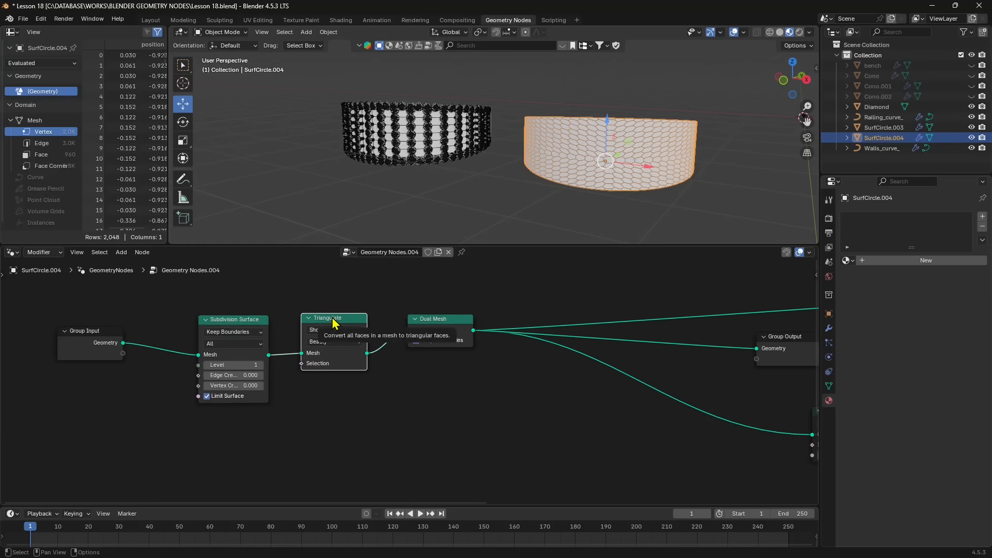
Rearrange the Merge by Distance and Instance on Points nodes, and toggle the mute state of Merge by Distance
click(446, 321)
middle_drag(747, 393, 384, 388)
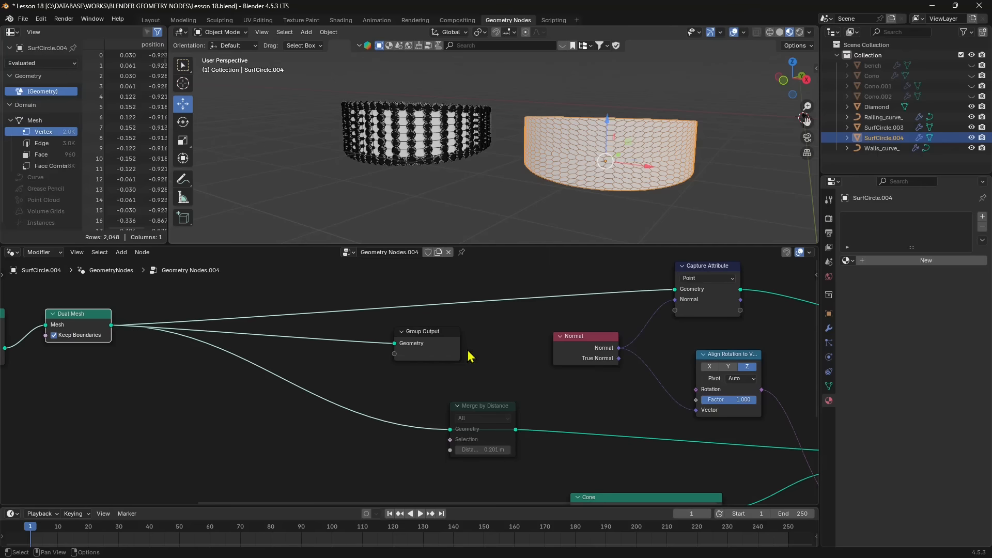
middle_drag(469, 350, 433, 282)
scroll(473, 350, down, 4)
middle_drag(544, 385, 509, 378)
drag(518, 425, 490, 464)
drag(404, 350, 385, 368)
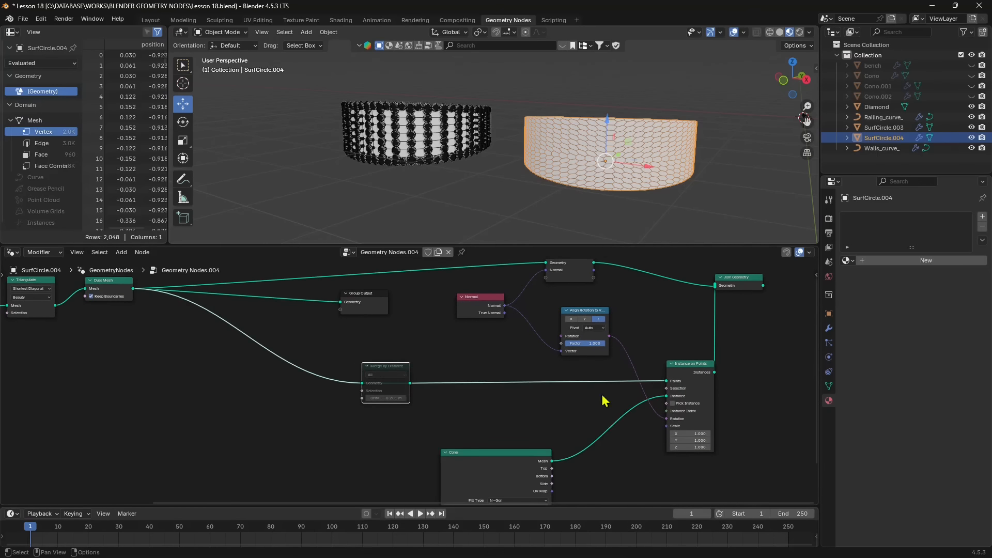
drag(699, 367, 698, 369)
click(383, 374)
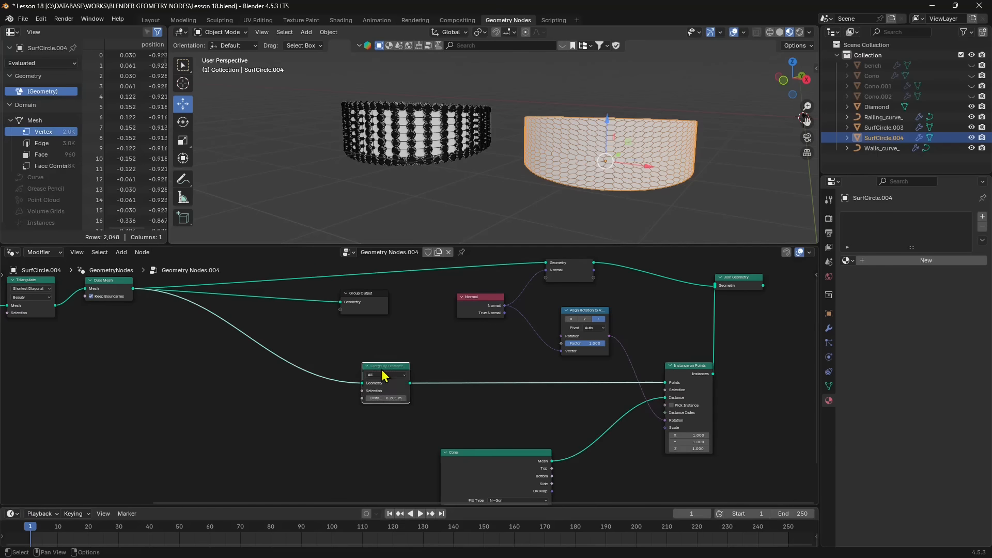
Connect Dual Mesh directly to the Points input of Instance on Points and delete the Merge by Distance node
drag(395, 372, 256, 353)
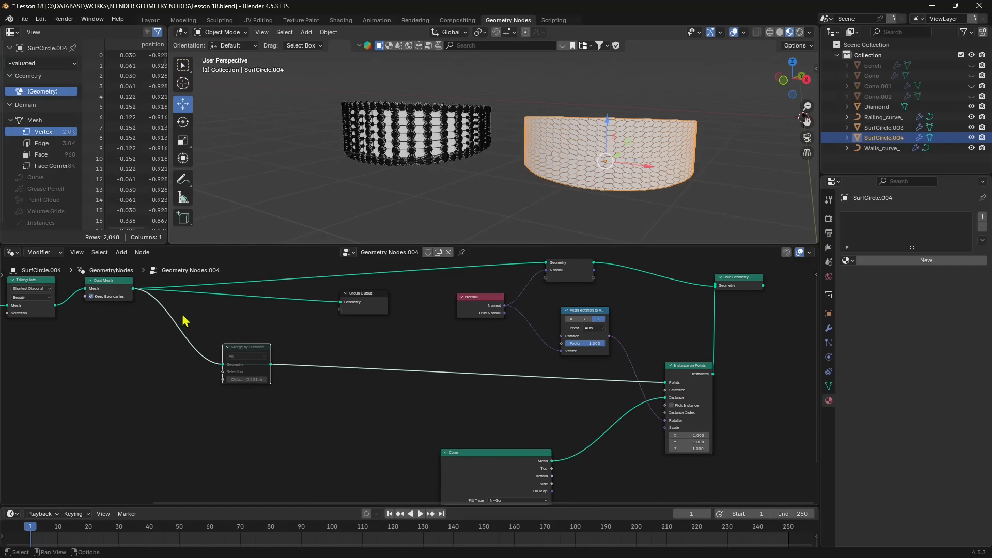
drag(136, 293, 687, 372)
click(229, 356)
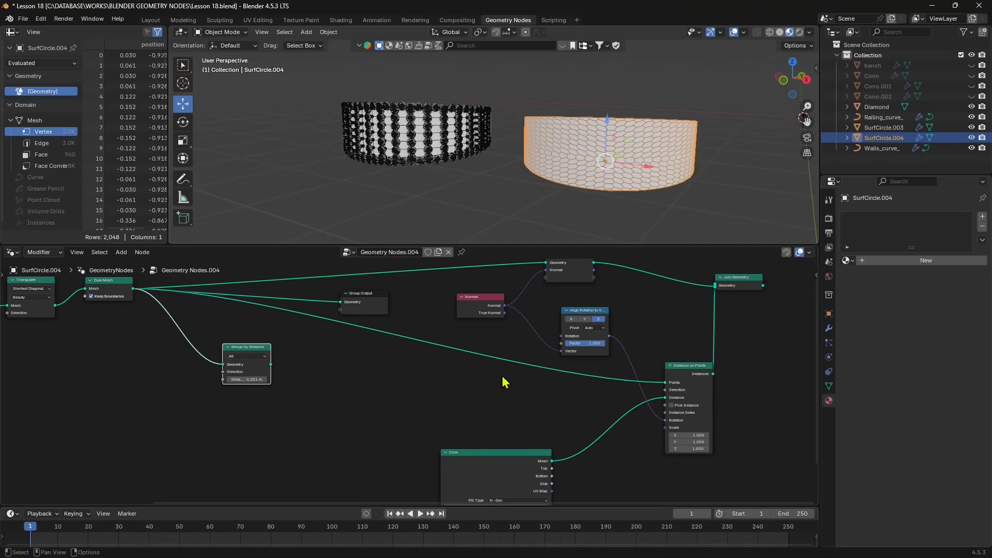
key(x)
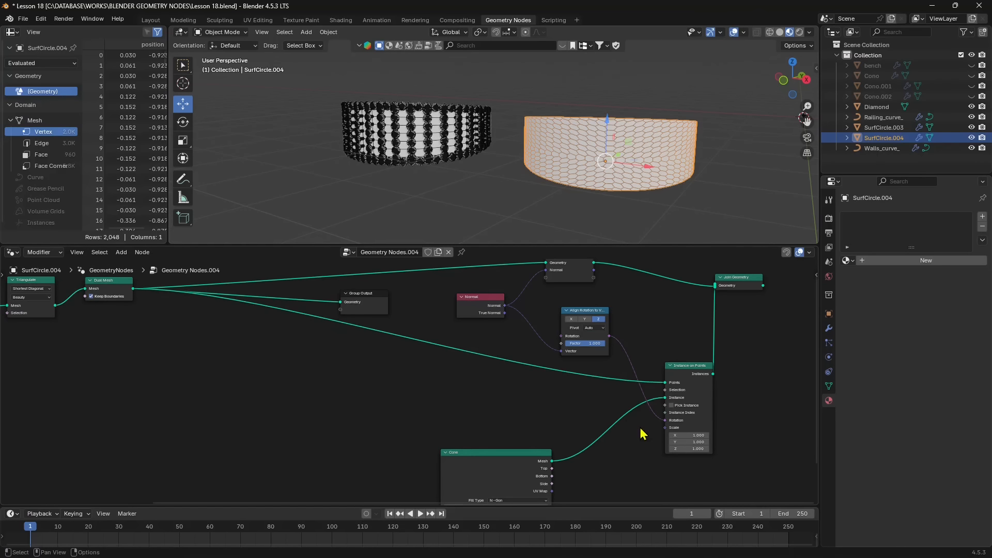
Unlink Align Rotation to Vector from the Rotation of Instance on Points, and unlink Normal from Capture Attribute
scroll(640, 434, up, 2)
drag(594, 446, 564, 355)
middle_drag(556, 304, 598, 398)
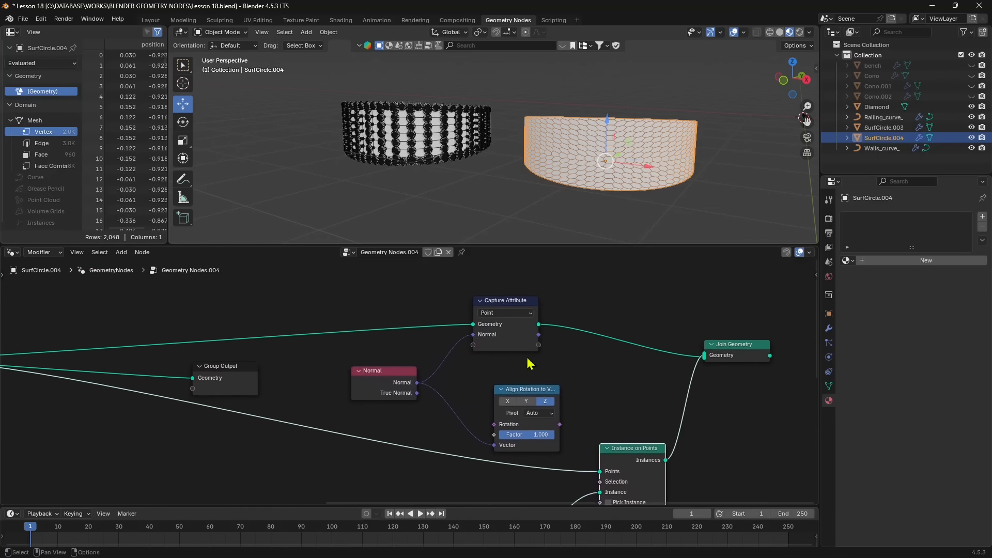
drag(471, 335, 460, 355)
scroll(488, 345, down, 2)
middle_drag(496, 346, 580, 349)
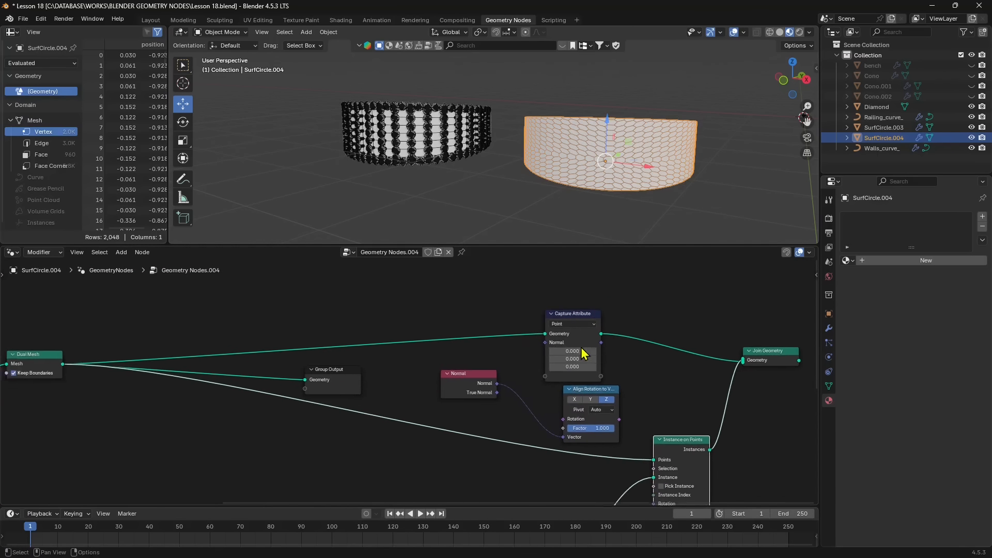
scroll(578, 345, down, 1)
Detach Capture Attribute so Dual Mesh feeds Join Geometry directly, and bring Join Geometry closer to the other nodes
drag(558, 328, 530, 306)
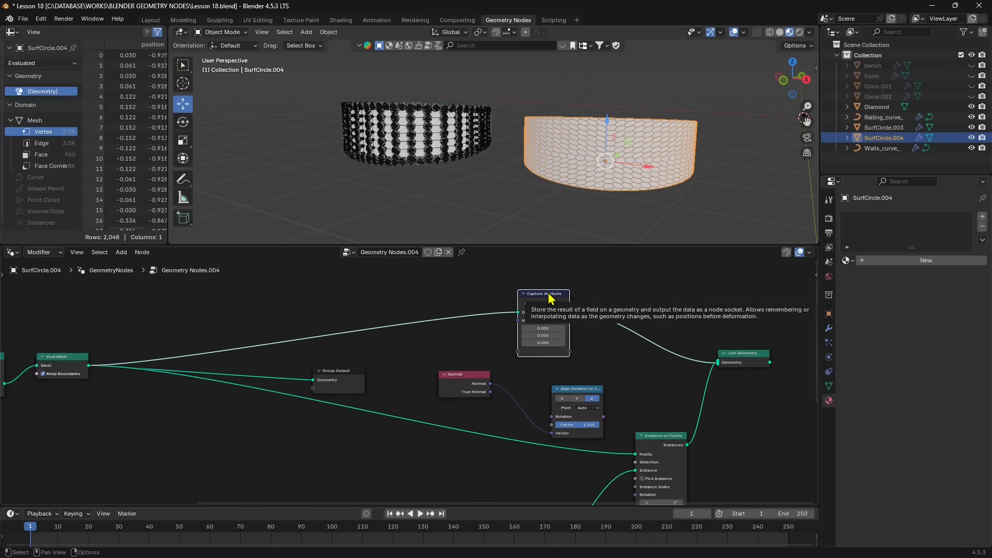
alt+drag(550, 299, 502, 287)
drag(740, 354, 631, 344)
middle_drag(567, 171, 589, 183)
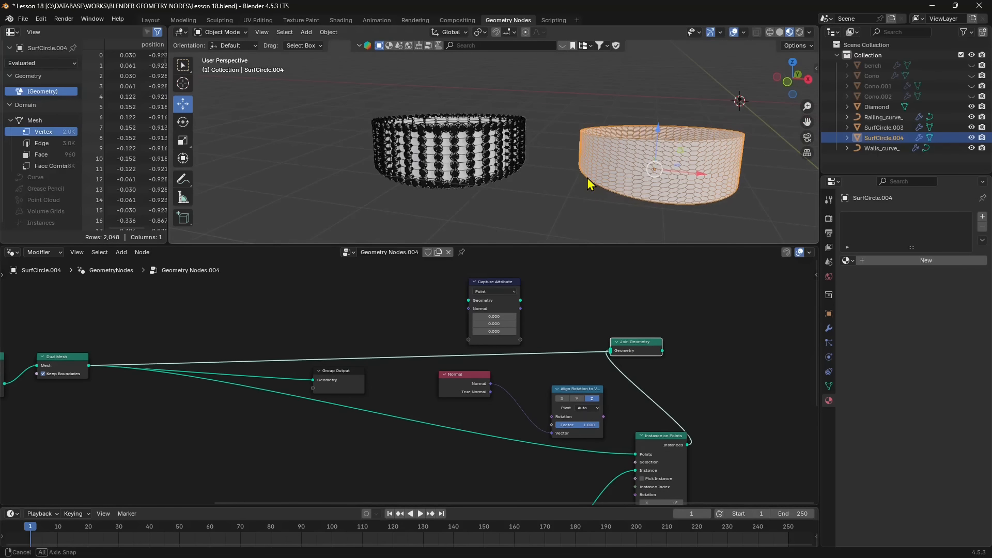
Mute the Subdivision Surface node and inspect its effect on the ring's honeycomb mesh
middle_drag(175, 402, 296, 360)
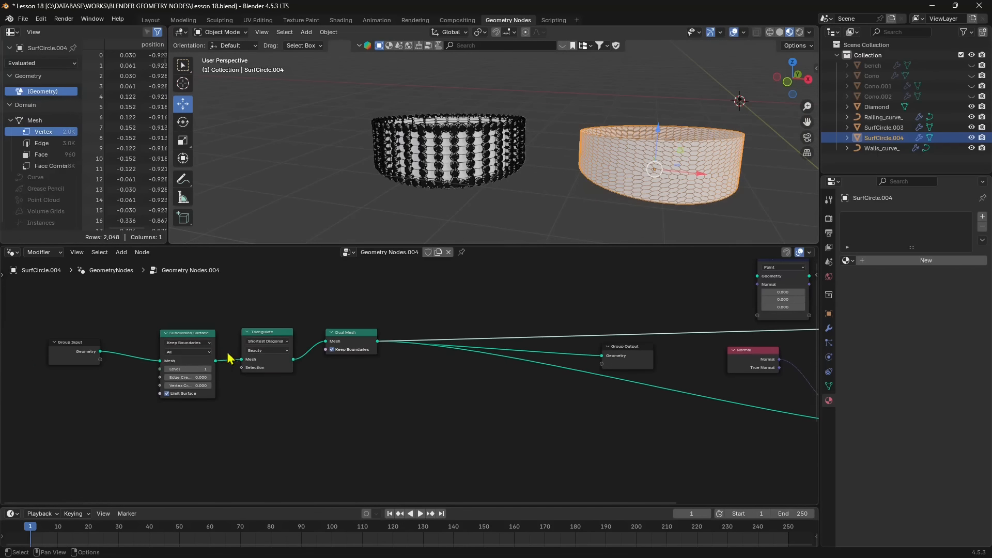
scroll(179, 340, up, 1)
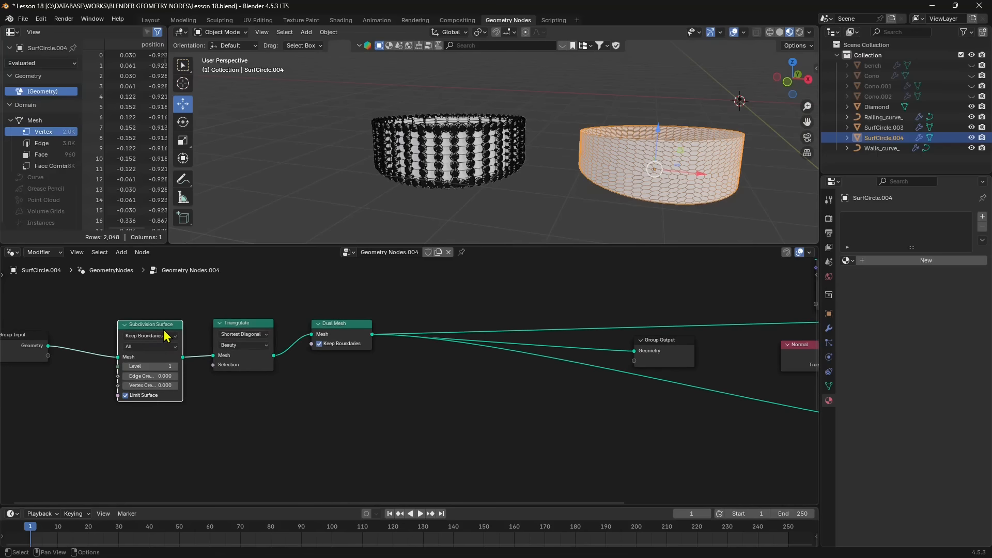
key(m)
middle_drag(686, 157, 625, 146)
scroll(516, 149, down, 3)
middle_drag(527, 149, 554, 150)
scroll(574, 173, up, 3)
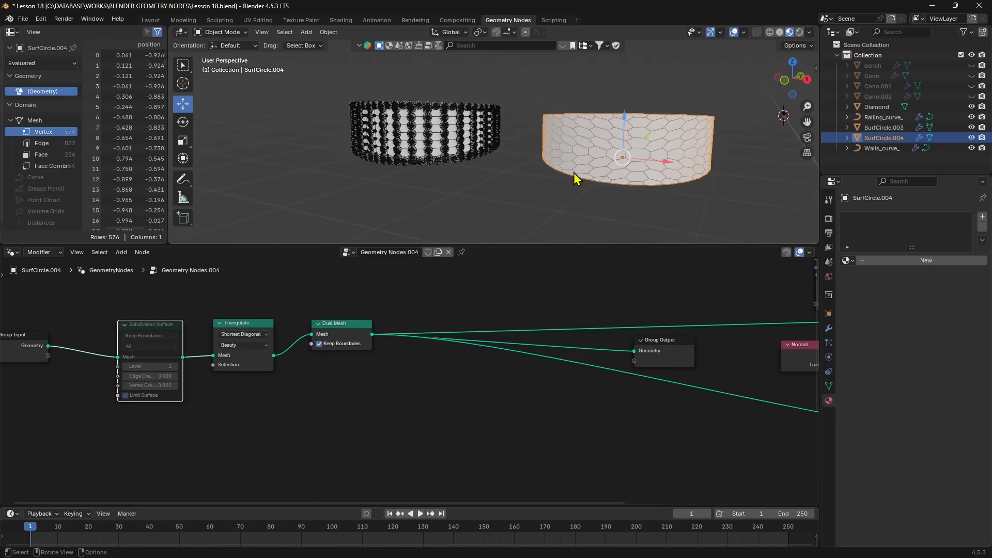
Connect Group Input directly to Triangulate and delete the Subdivision Surface node
drag(159, 337, 145, 344)
drag(49, 347, 213, 355)
click(146, 343)
click(152, 335)
key(x)
Move Group Input, Triangulate and Dual Mesh closer together in one row and reposition Group Output
middle_drag(108, 353, 154, 344)
drag(87, 328, 153, 328)
drag(289, 318, 229, 316)
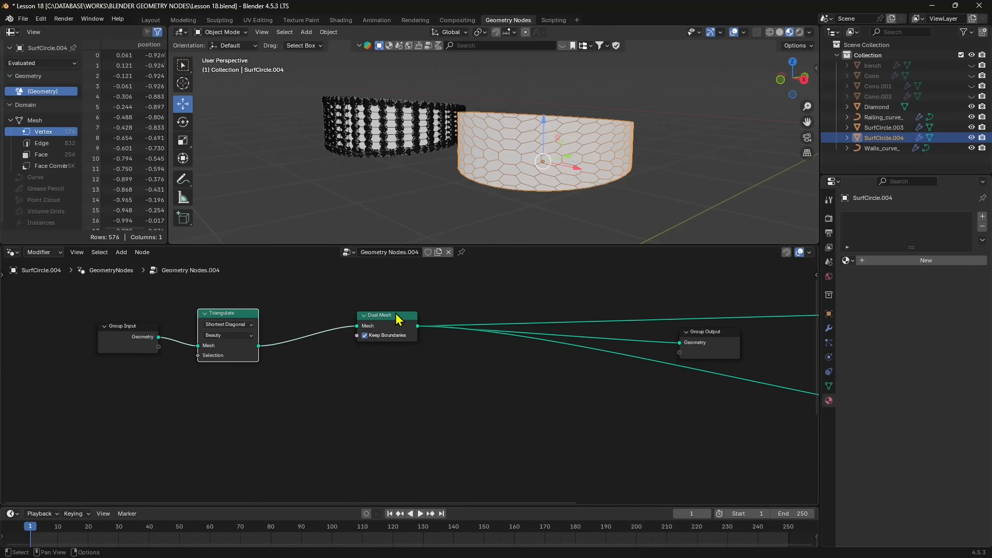
drag(399, 319, 348, 319)
middle_drag(636, 403, 323, 386)
drag(382, 322, 418, 318)
Move the Cone and Instance on Points nodes closer to Dual Mesh, below the main node row
scroll(491, 362, down, 2)
middle_drag(558, 378, 571, 363)
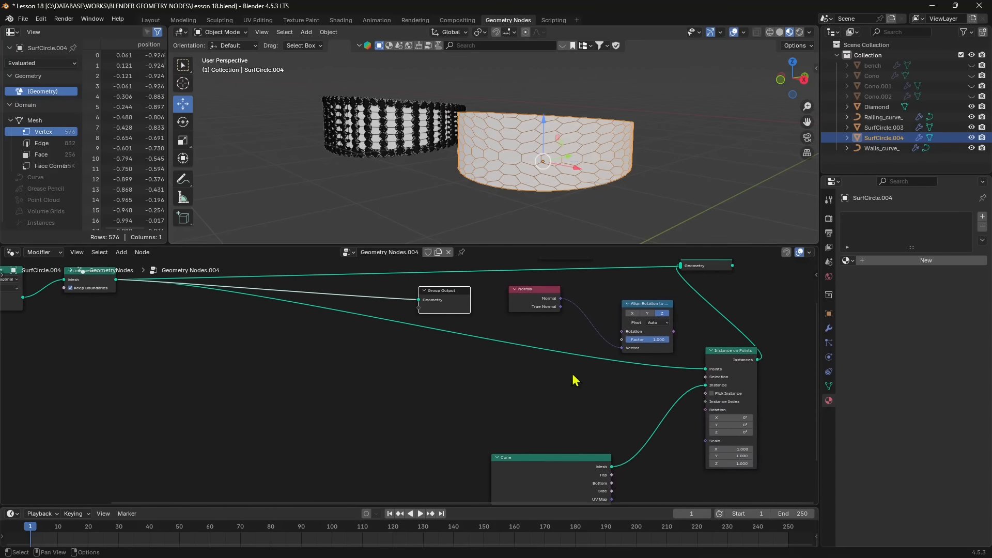
drag(557, 470, 272, 406)
drag(708, 357, 438, 367)
middle_drag(574, 355, 635, 368)
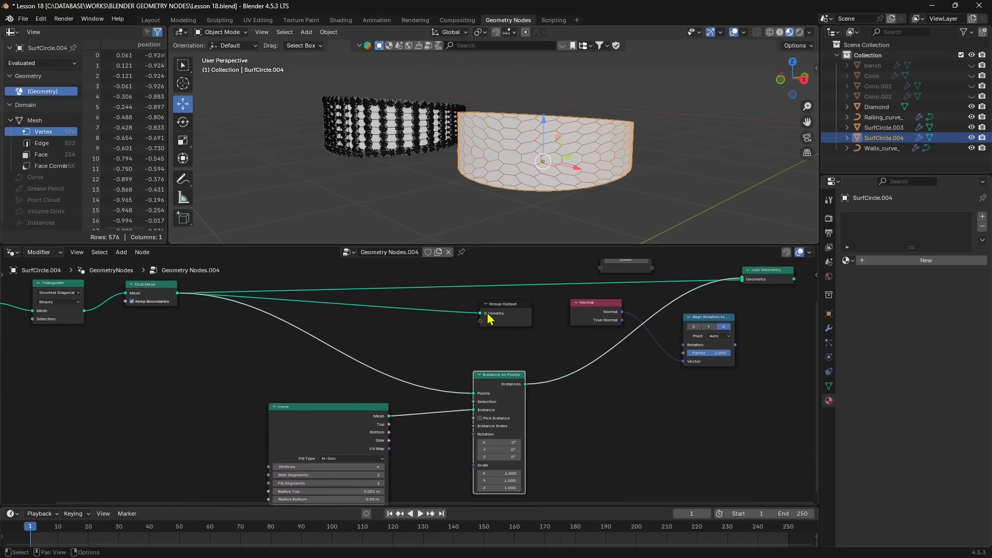
Examine the Cone node's settings and how its mesh feeds the Instance input of Instance on Points
scroll(481, 316, up, 2)
scroll(483, 320, up, 1)
middle_drag(445, 389, 586, 333)
scroll(453, 402, up, 2)
middle_drag(526, 426, 479, 417)
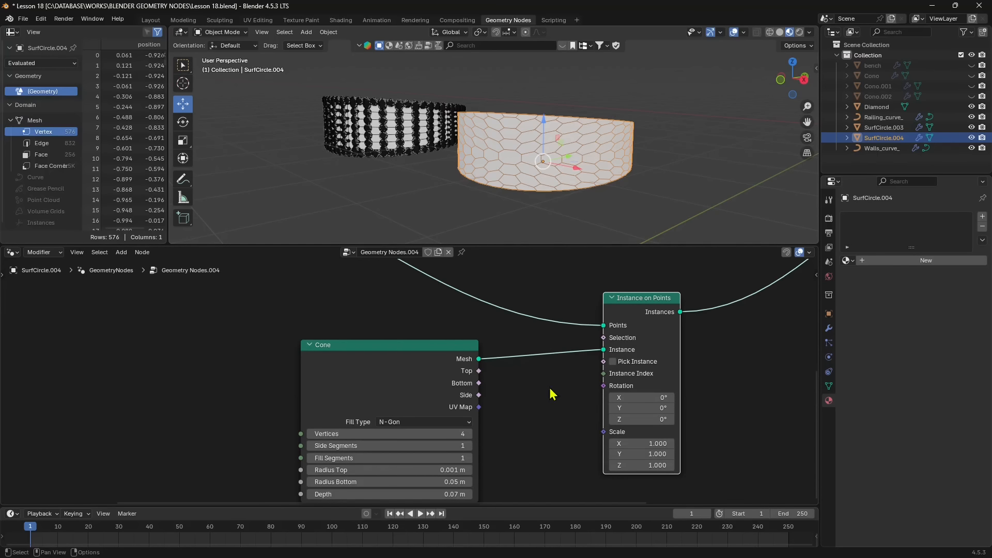
middle_drag(408, 425, 383, 394)
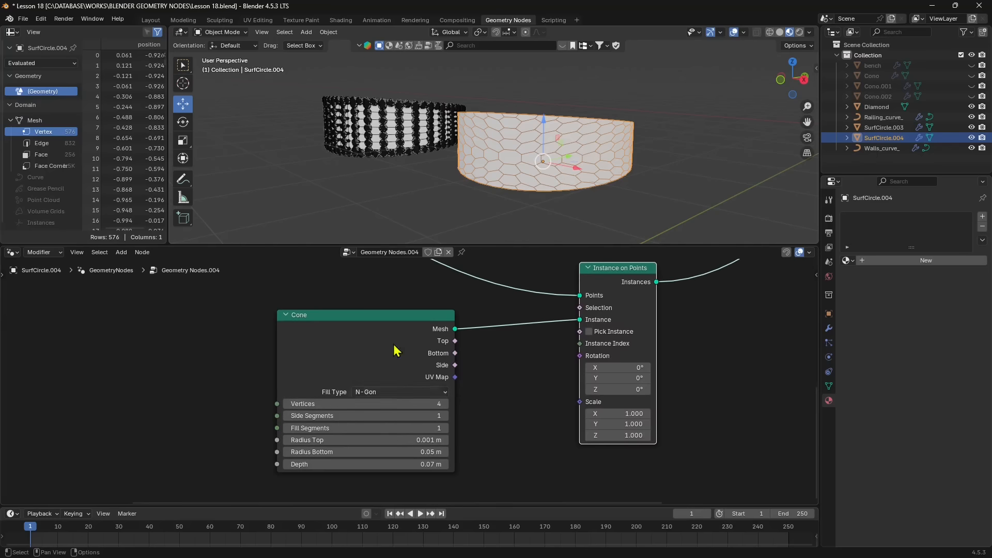
scroll(435, 365, down, 4)
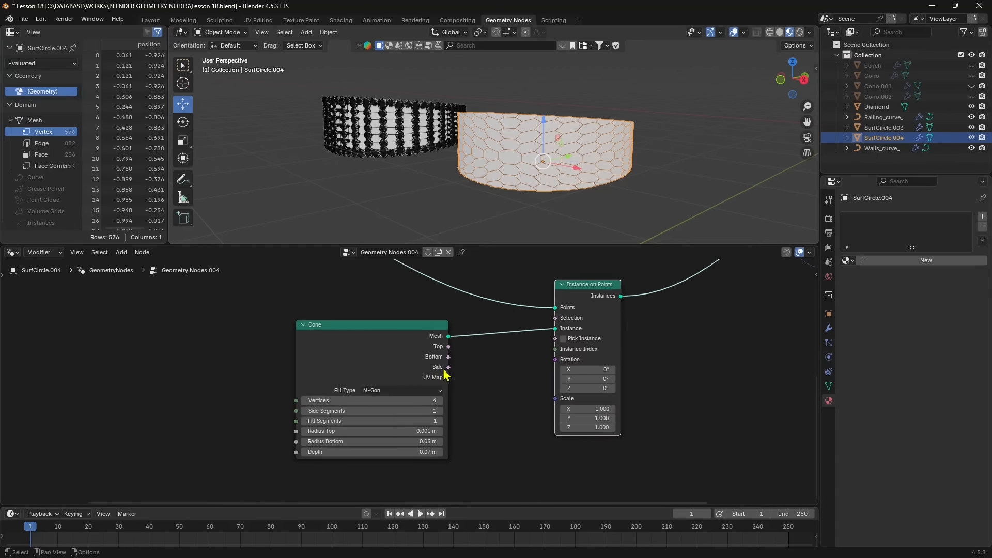
scroll(537, 337, up, 3)
drag(377, 331, 381, 335)
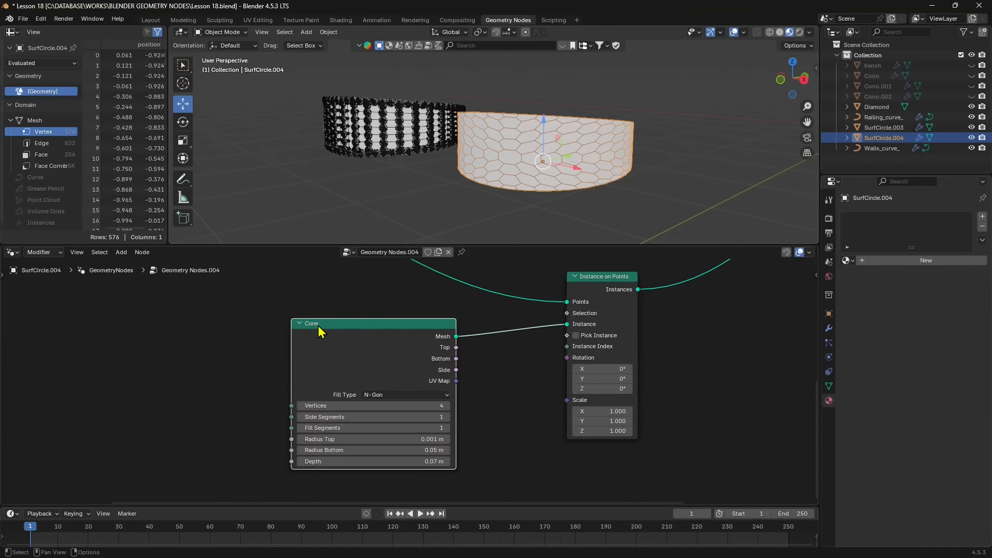
middle_drag(388, 370, 283, 412)
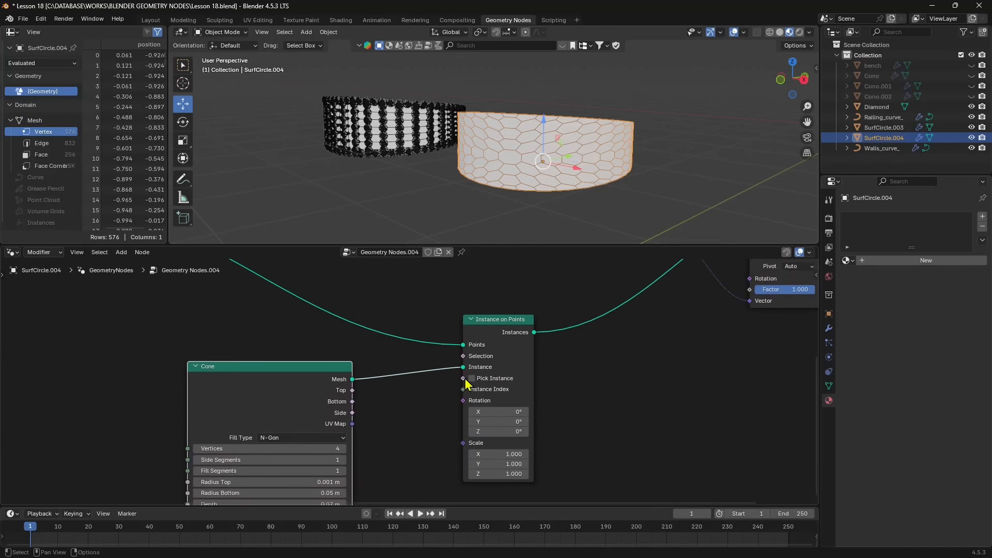
mouse_move(462, 370)
mouse_down()
mouse_move(431, 372)
mouse_move(458, 370)
mouse_up()
scroll(526, 380, down, 2)
middle_drag(533, 363, 537, 440)
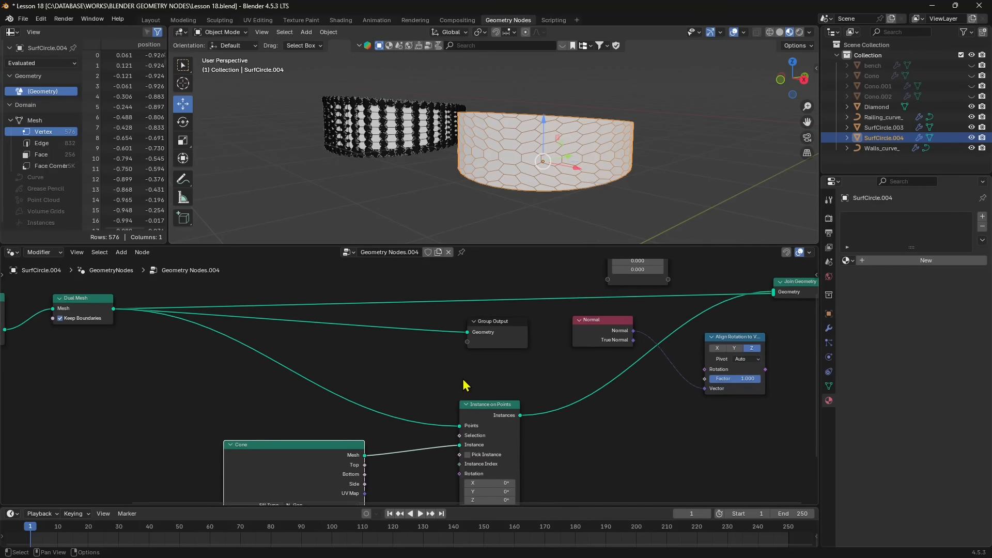
Shift Instance on Points toward the Cone and set the Normal and Align Rotation to Vector nodes aside below Join Geometry
drag(487, 418, 453, 405)
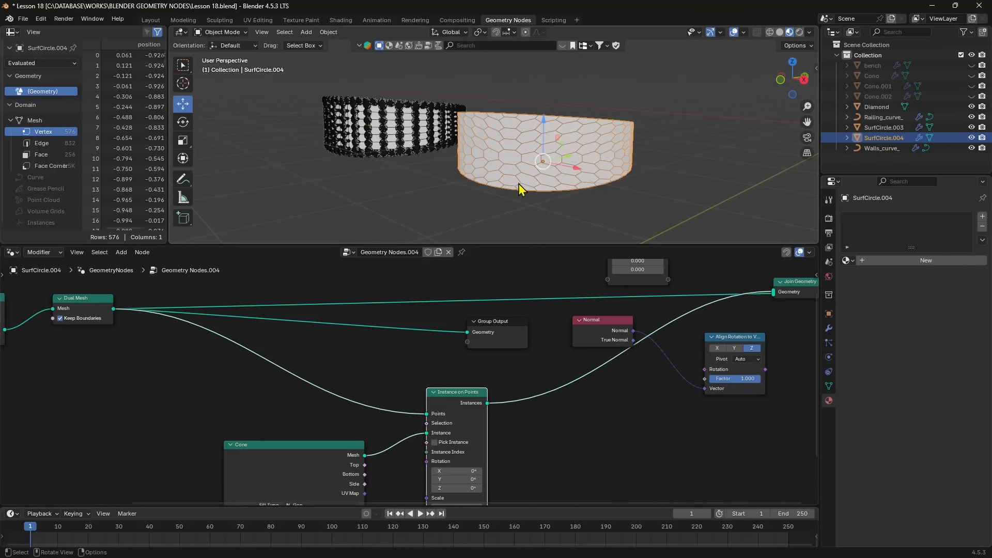
middle_drag(609, 395, 480, 413)
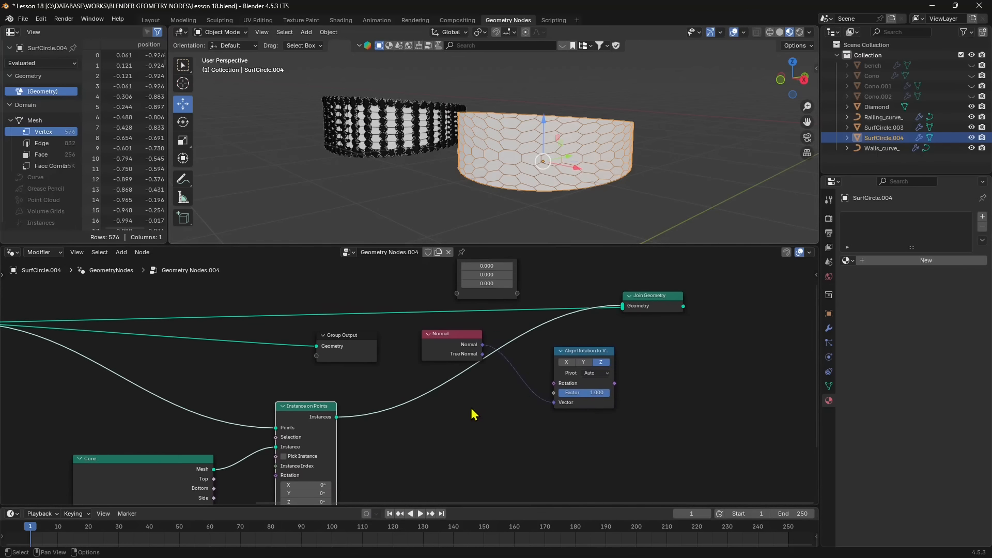
drag(586, 363, 663, 404)
drag(452, 349, 603, 450)
middle_drag(599, 375, 600, 393)
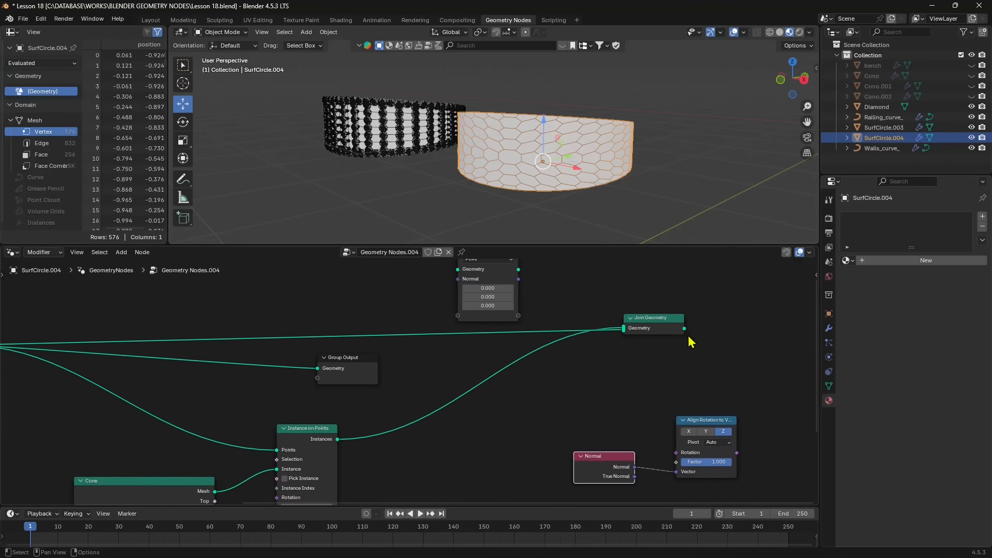
Move Group Output beside Join Geometry and feed it from the Join Geometry output
middle_drag(686, 336, 505, 348)
drag(189, 368, 586, 338)
drag(495, 333, 547, 337)
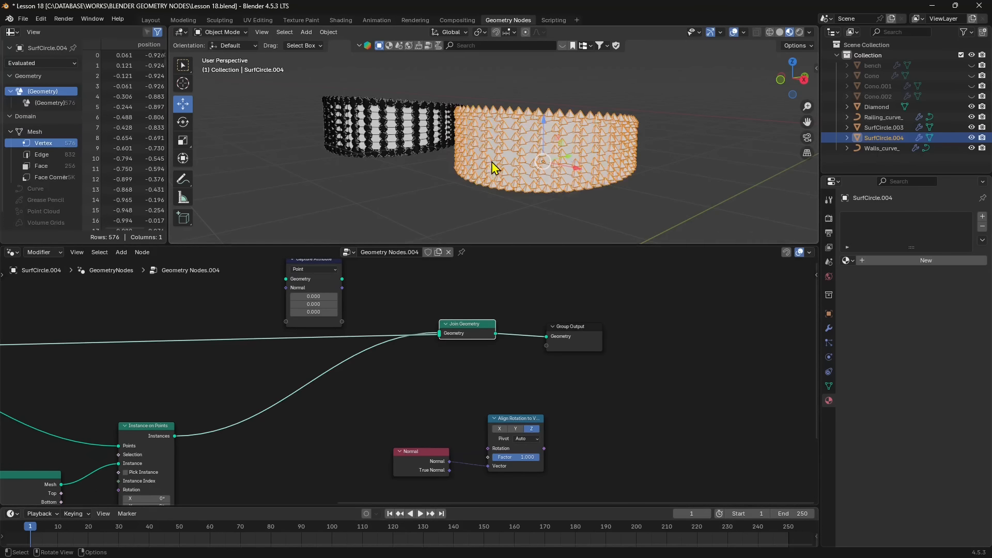
Set the Cone node's Vertices to 9 and inspect the instanced cones on the ring
scroll(494, 168, up, 2)
middle_drag(290, 416, 372, 354)
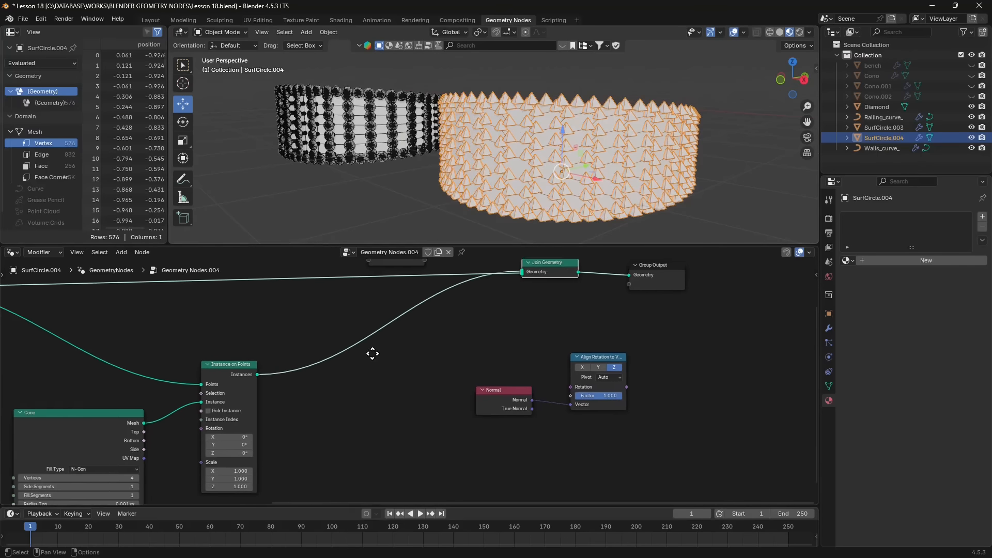
middle_drag(128, 470, 289, 414)
scroll(286, 415, up, 2)
middle_drag(150, 461, 315, 381)
mouse_move(316, 362)
mouse_down()
mouse_move(346, 361)
mouse_move(336, 361)
mouse_up()
middle_drag(444, 352, 421, 408)
mouse_move(521, 181)
middle_down()
mouse_move(522, 192)
mouse_move(516, 186)
middle_up()
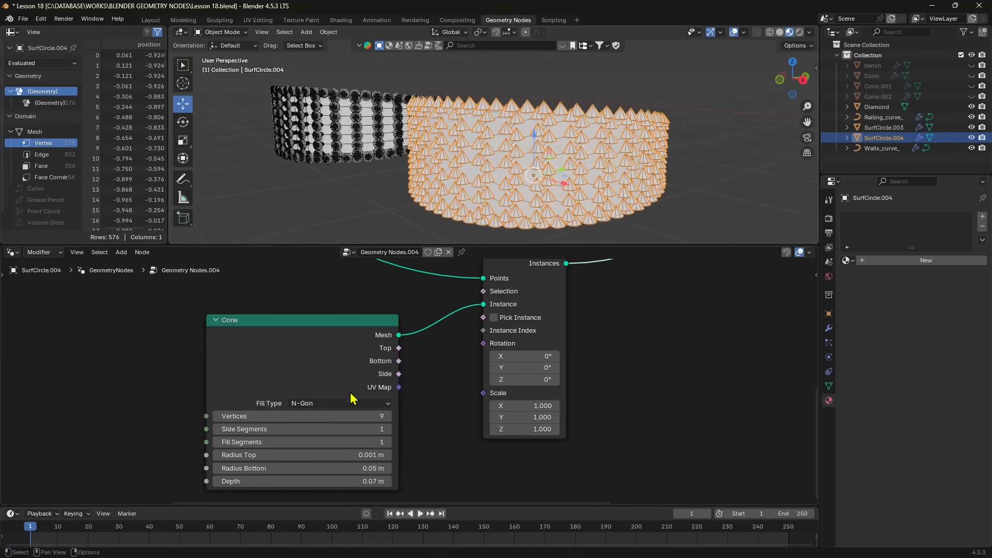
Detach the Cone node from Instance on Points and delete it
scroll(327, 422, up, 1)
scroll(372, 342, down, 1)
drag(484, 305, 265, 337)
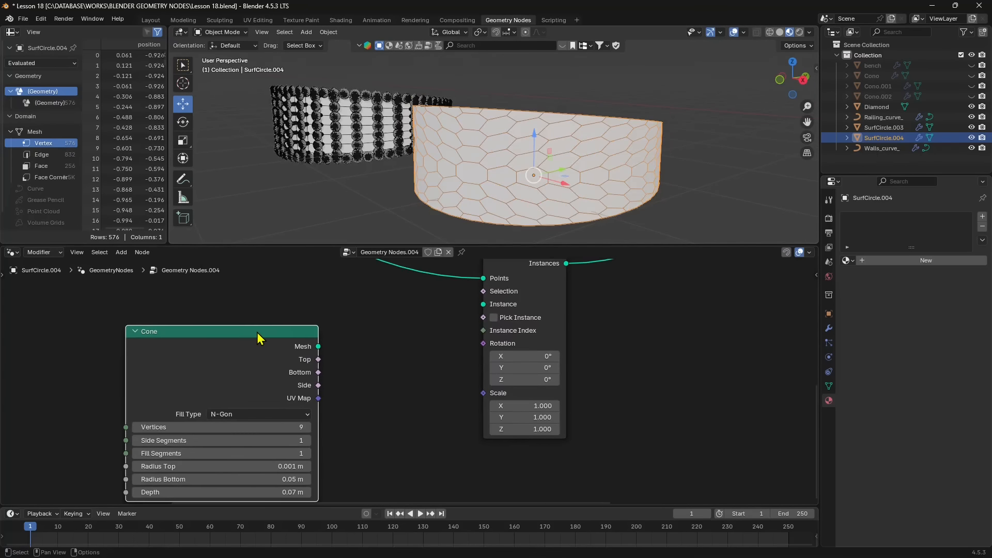
key(x)
Add a UV Sphere as the instance for Instance on Points, with 2 rings and a 0.1 m radius
key(shift+a)
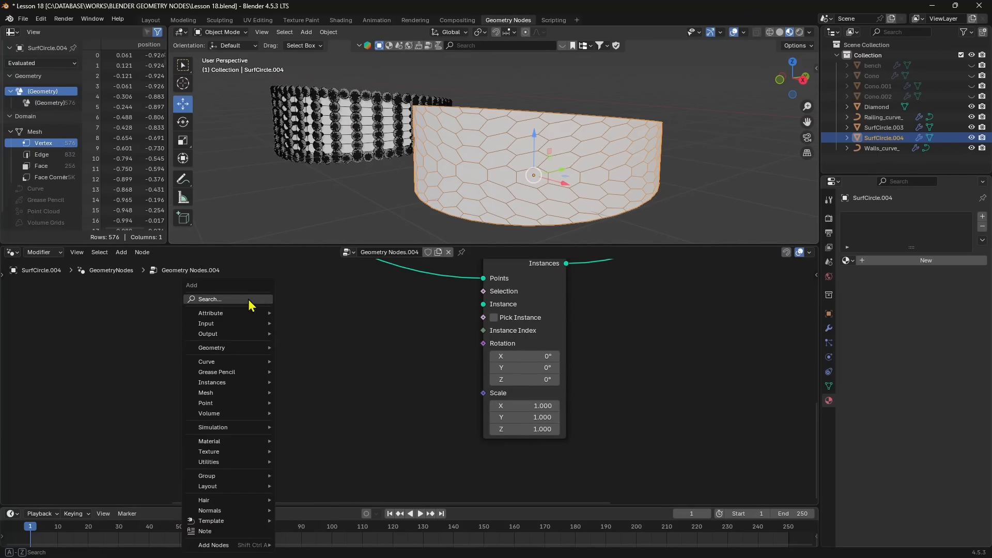
click(249, 302)
text(sphere)
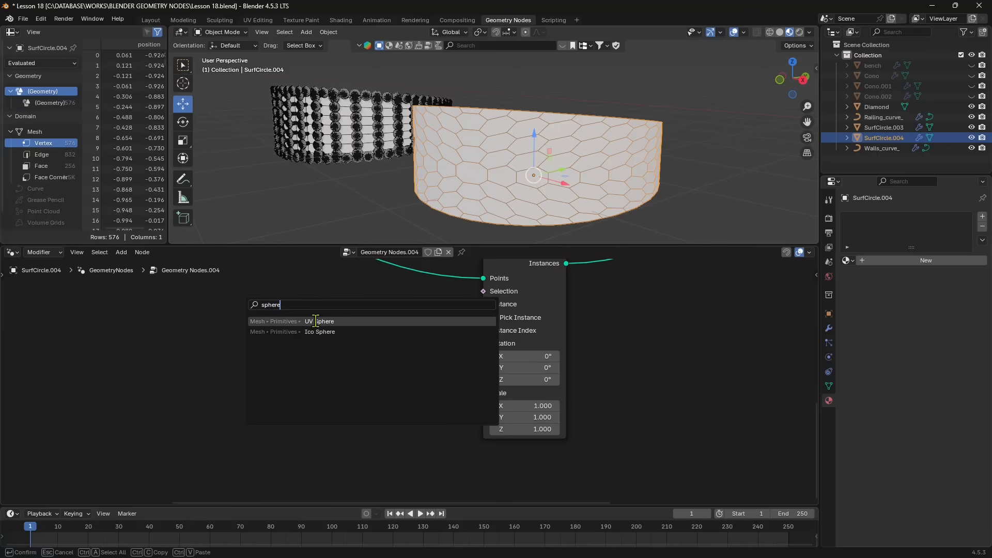
click(316, 320)
click(349, 382)
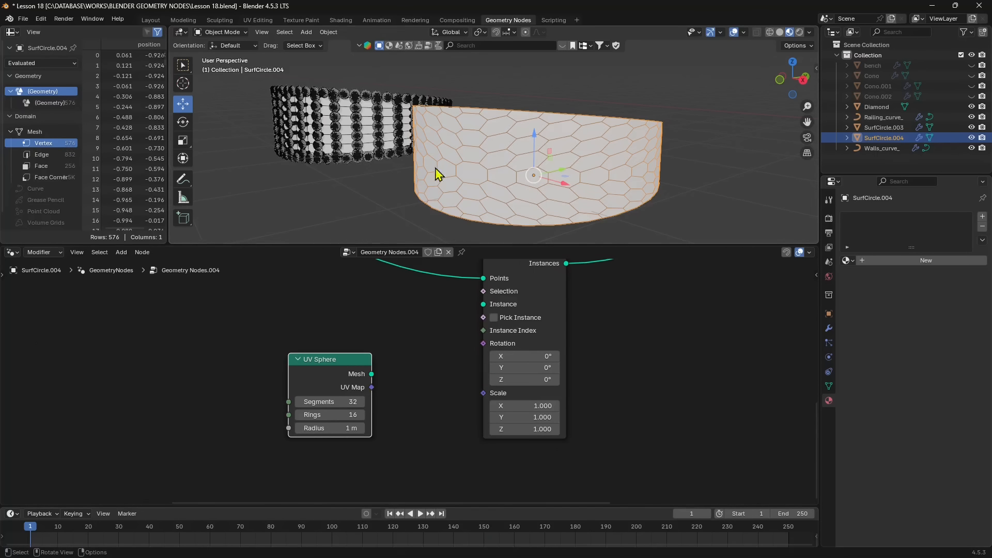
drag(372, 374, 483, 303)
drag(347, 415, 324, 428)
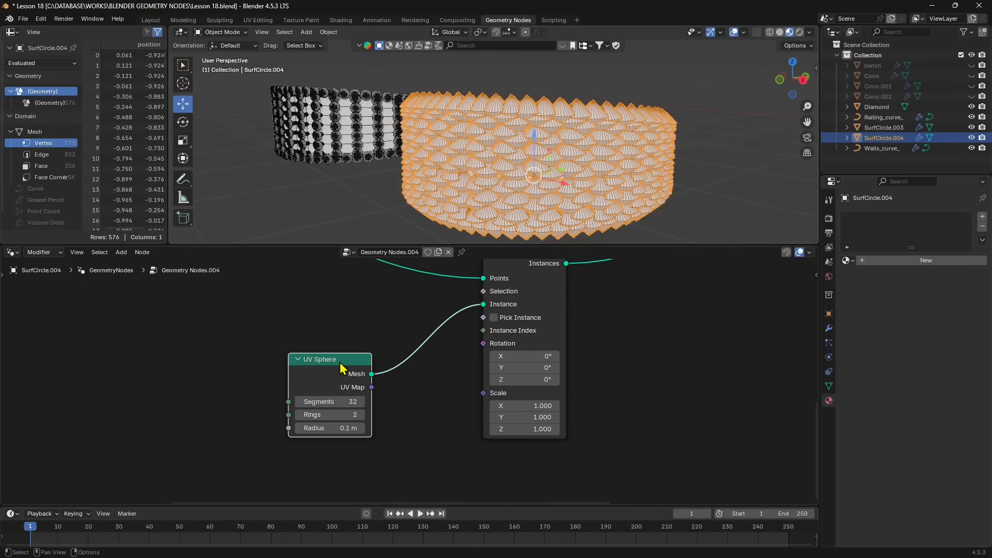
Replace the UV Sphere with a Cone node and link its Mesh output to the Instance input of Instance on Points
key(x)
key(shift+a)
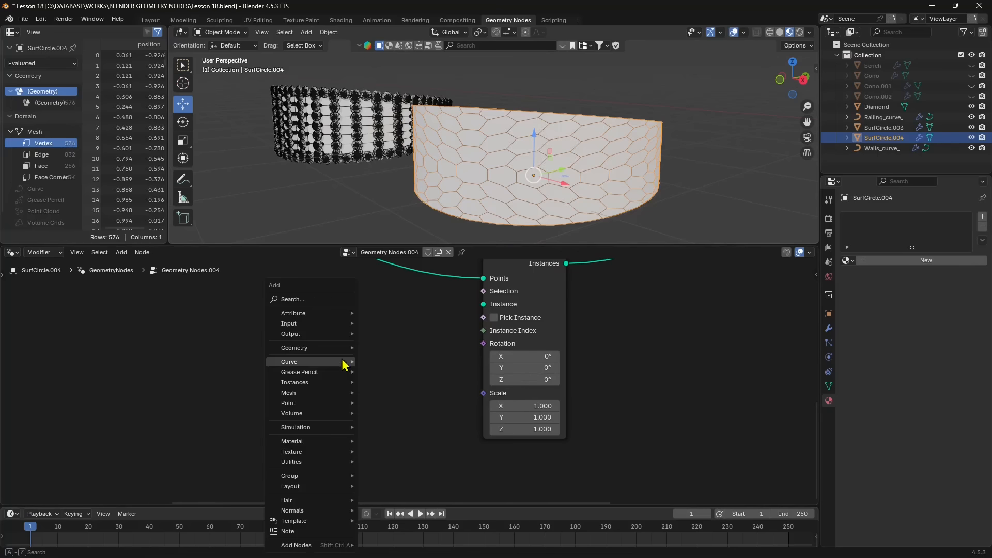
click(310, 300)
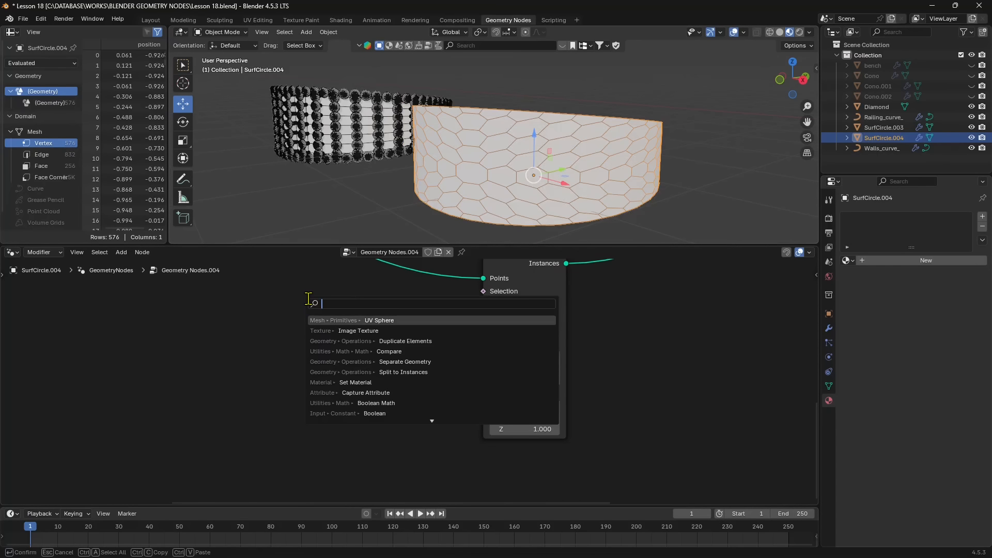
text(cone)
key(Return)
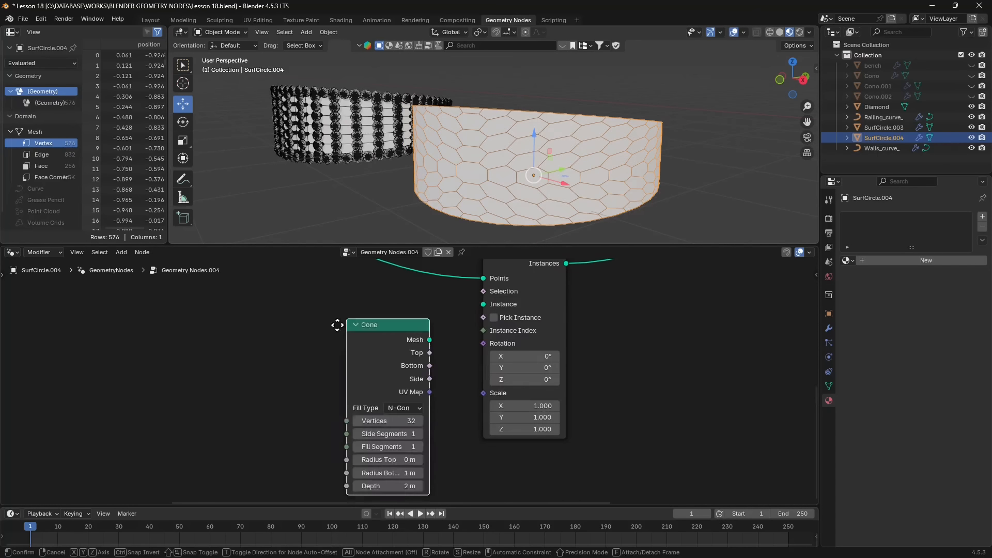
click(380, 369)
drag(387, 371, 483, 304)
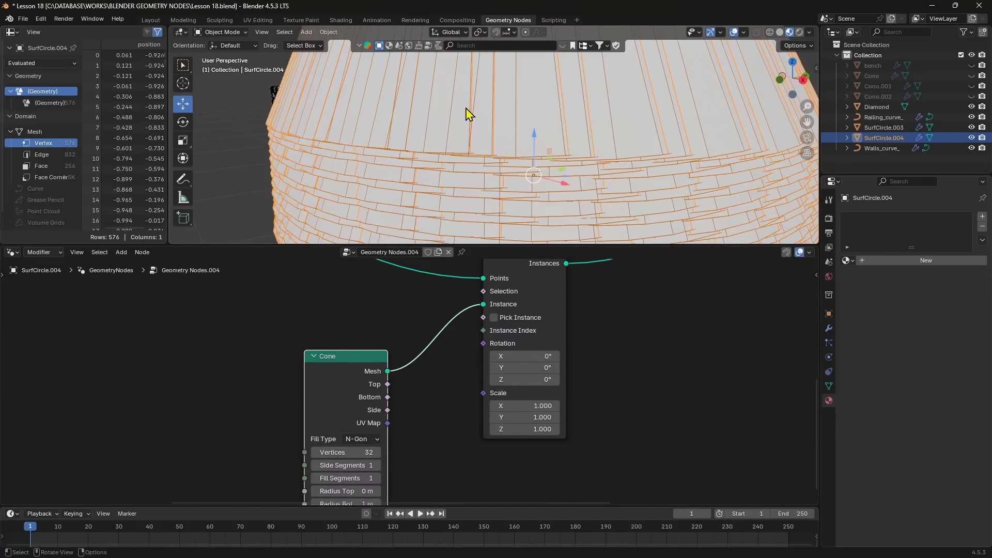
Set the Cone node's bottom radius to 0.1 m and its depth to 0.1 m
scroll(380, 474, up, 3)
middle_drag(376, 484, 354, 415)
drag(355, 415, 364, 422)
click(348, 424)
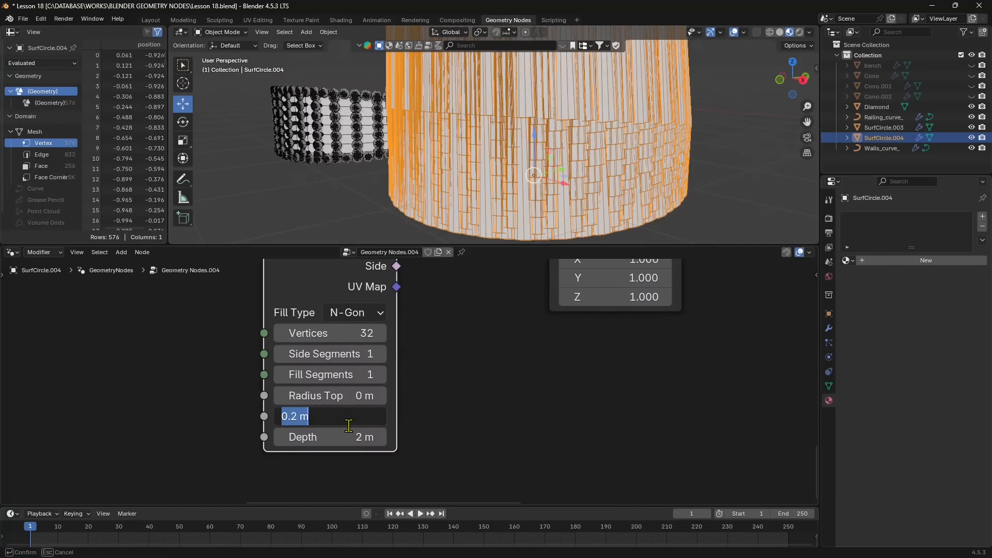
double_click(291, 418)
text(1)
key(Return)
click(295, 439)
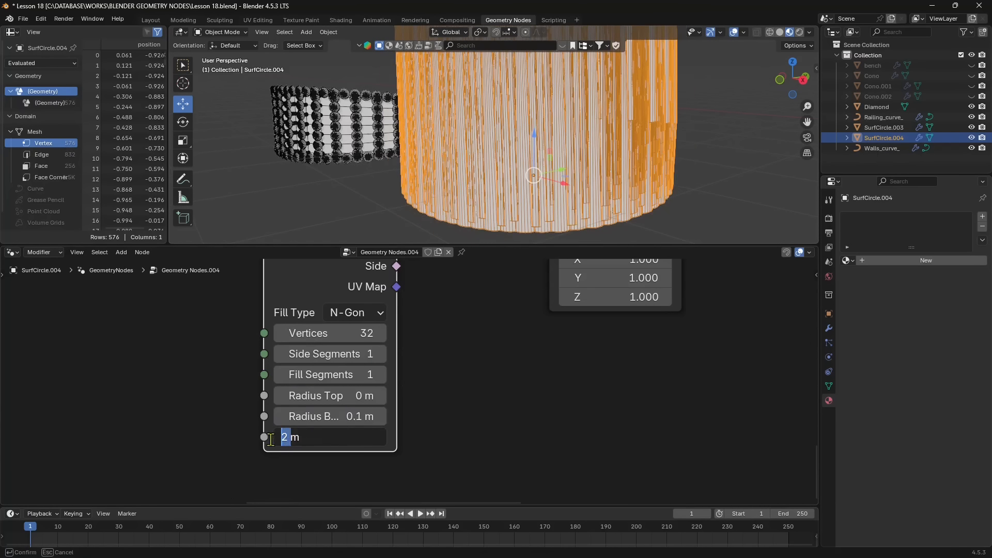
text(0.1)
key(Return)
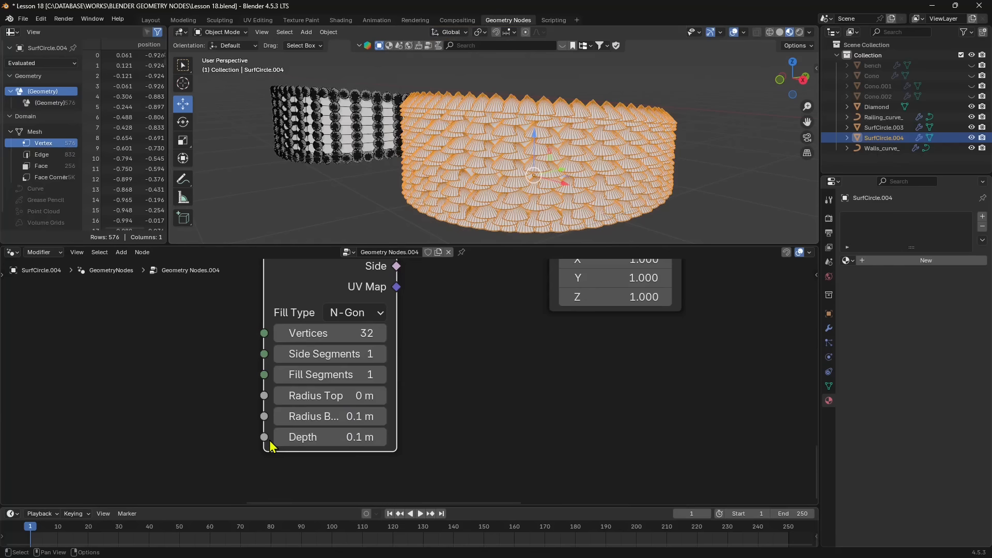
Set the Cone node's top radius to 0.001 m and its Vertices to 4
click(336, 396)
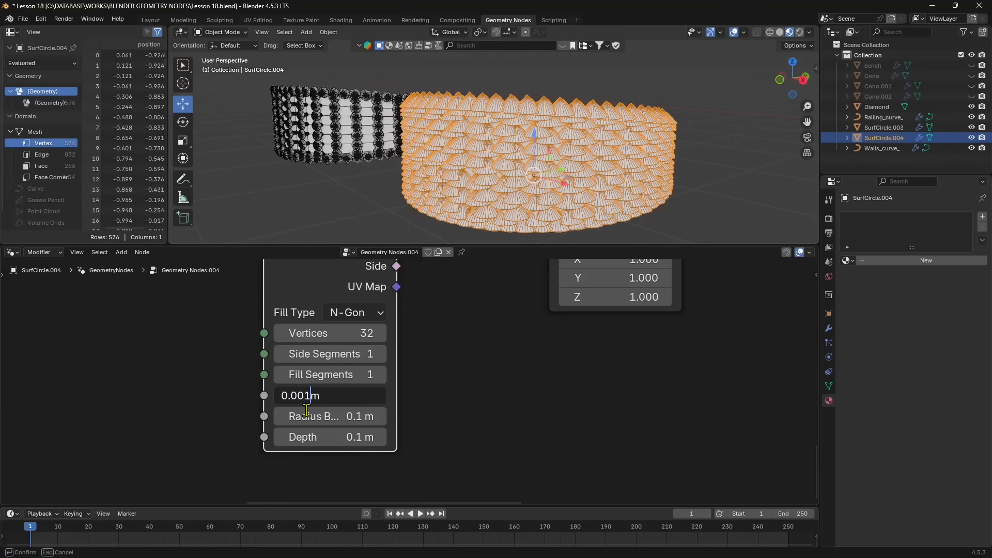
text(0.001)
key(Return)
drag(370, 336, 343, 348)
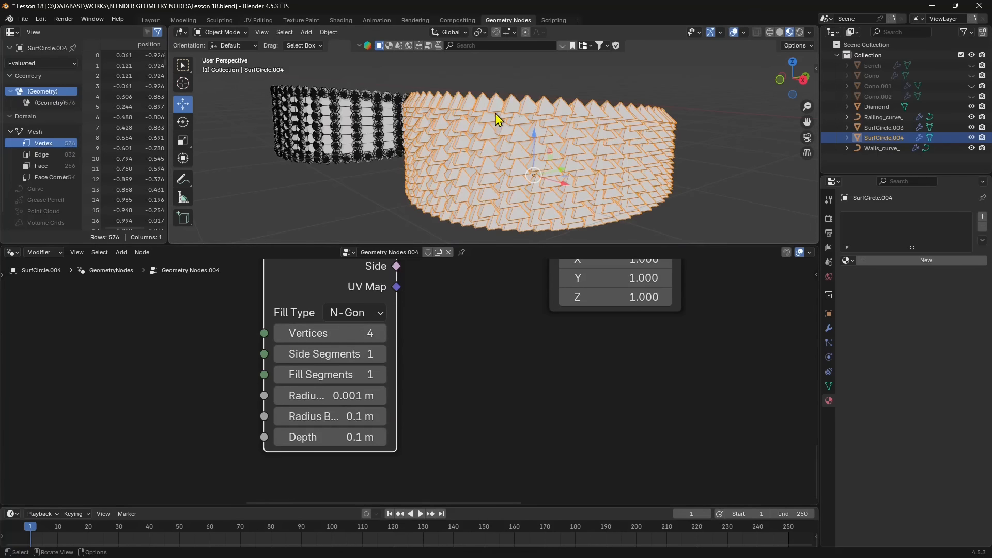
Increase the Cone node's depth to 0.3 m
middle_drag(507, 328, 452, 427)
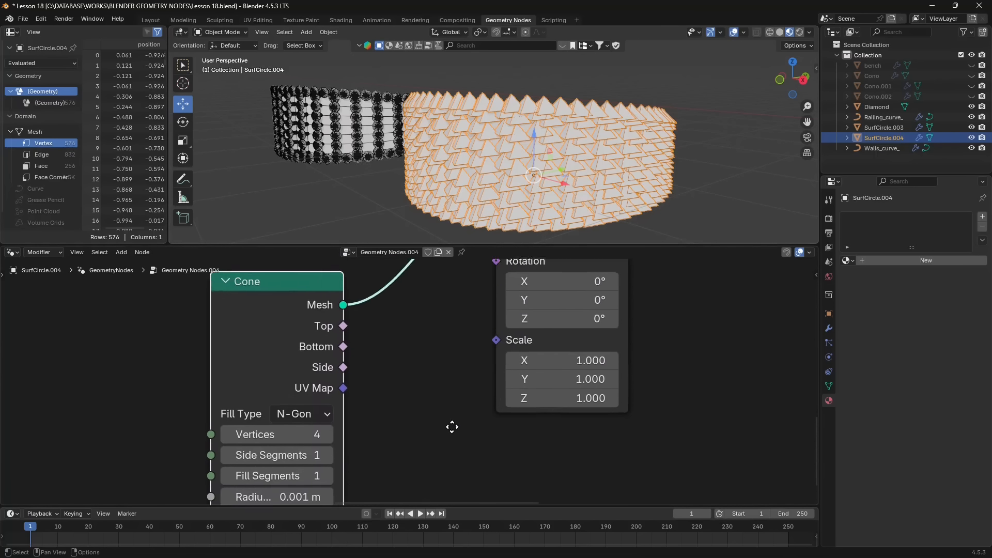
scroll(452, 427, down, 1)
mouse_move(505, 163)
middle_down()
mouse_move(507, 173)
mouse_move(507, 157)
middle_up()
middle_drag(320, 449, 327, 428)
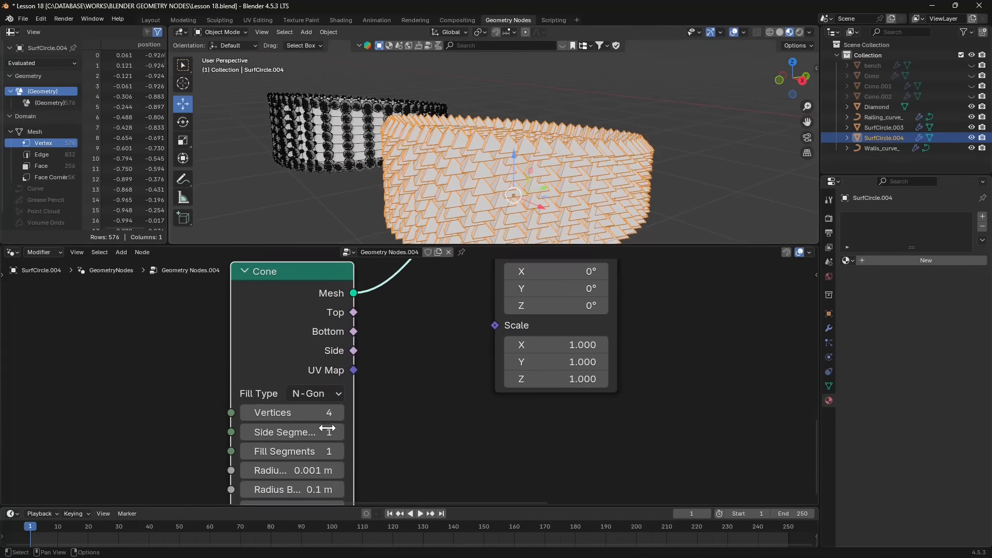
middle_drag(463, 318, 470, 294)
drag(299, 482, 320, 483)
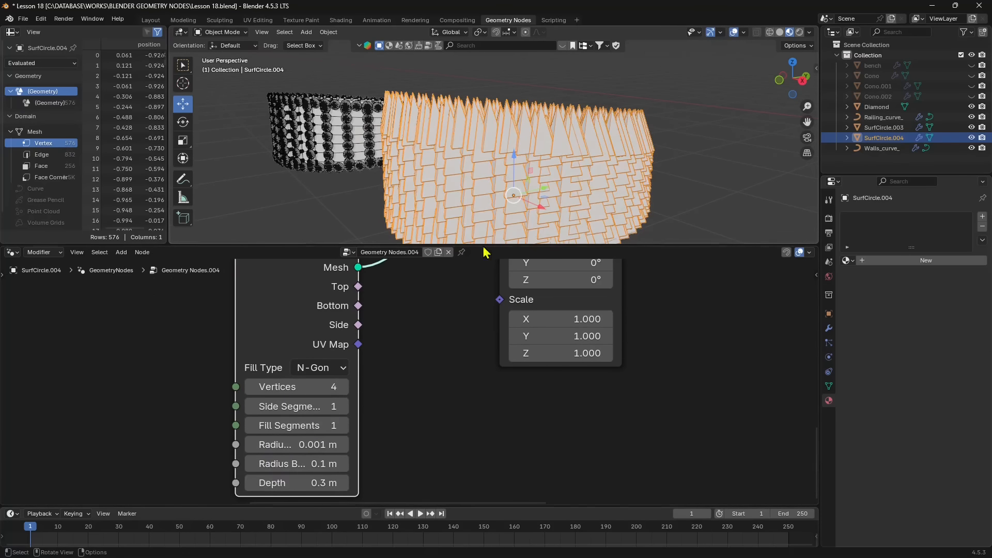
Delete the old unconnected Capture Attribute node from the node tree
scroll(441, 360, down, 3)
scroll(441, 360, down, 4)
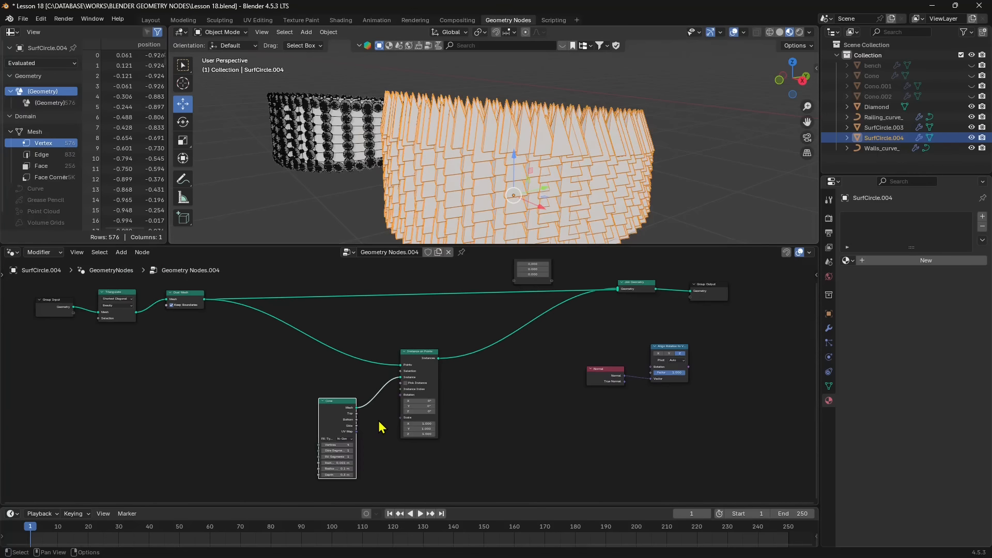
mouse_move(443, 124)
middle_down()
mouse_move(454, 163)
mouse_move(455, 133)
middle_up()
middle_drag(442, 291, 510, 360)
drag(584, 314, 457, 316)
scroll(465, 336, up, 8)
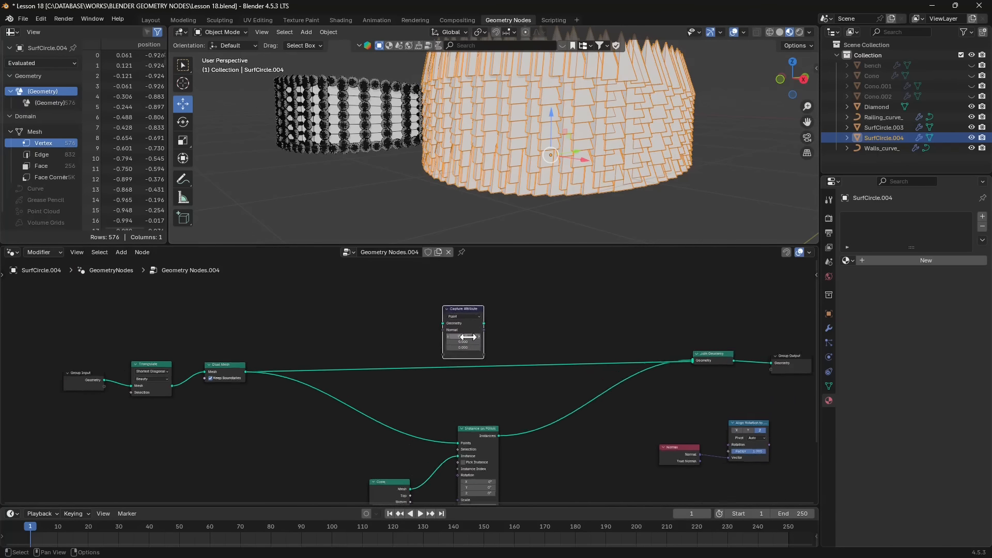
middle_drag(525, 344, 494, 378)
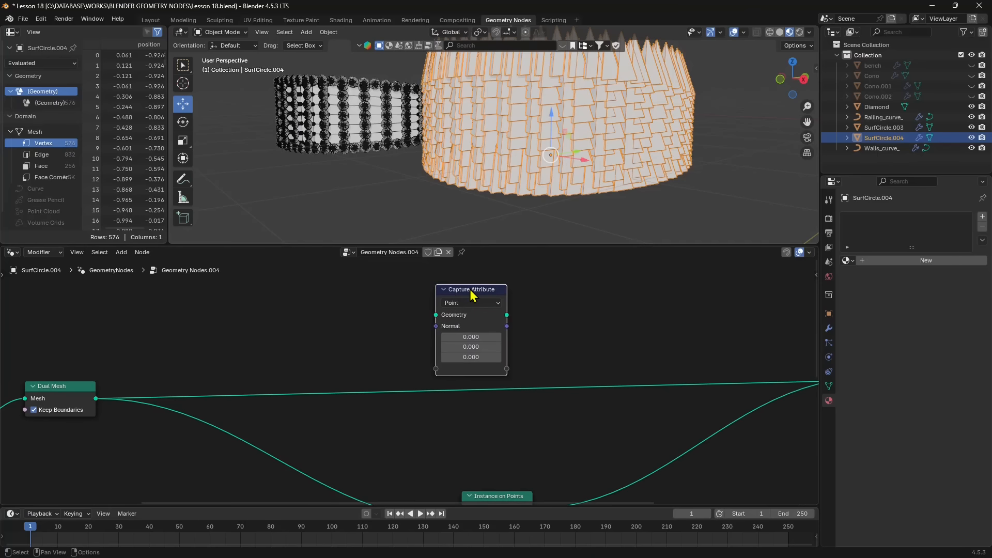
key(x)
Add a fresh Capture Attribute node and insert it on the link between Dual Mesh and Join Geometry
click(122, 252)
mouse_move(155, 264)
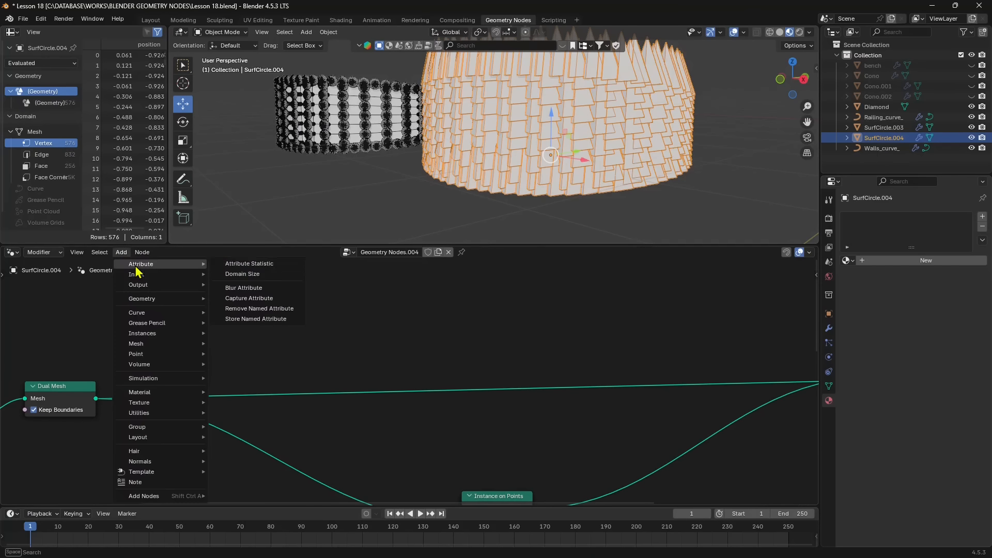
click(251, 298)
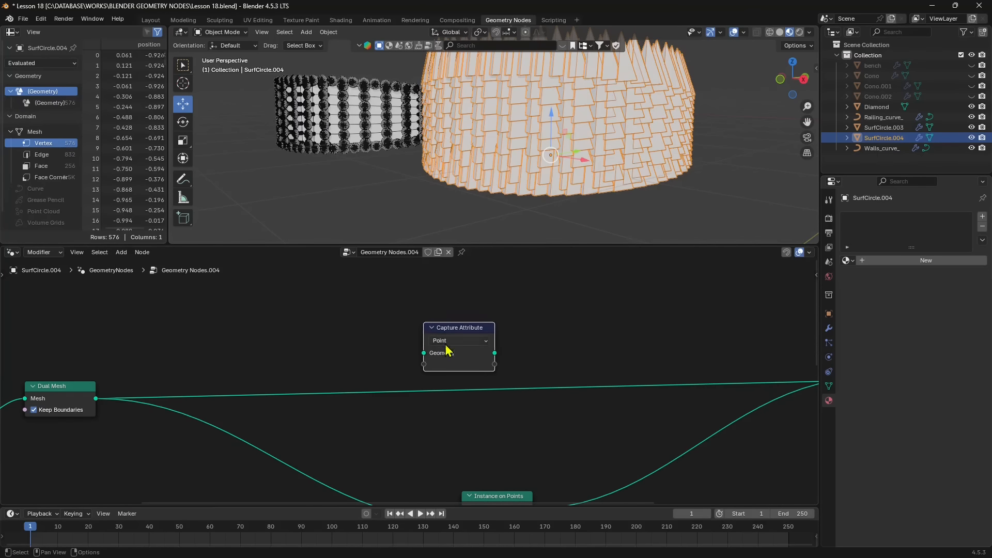
click(458, 367)
drag(467, 372, 479, 308)
drag(71, 396, 89, 383)
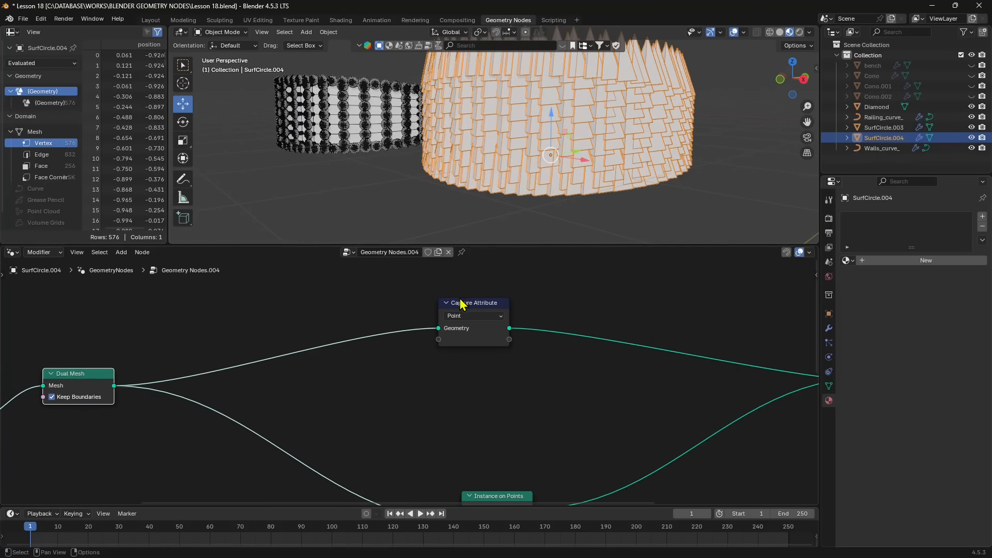
mouse_move(461, 310)
mouse_down()
mouse_move(432, 317)
mouse_move(469, 317)
mouse_up()
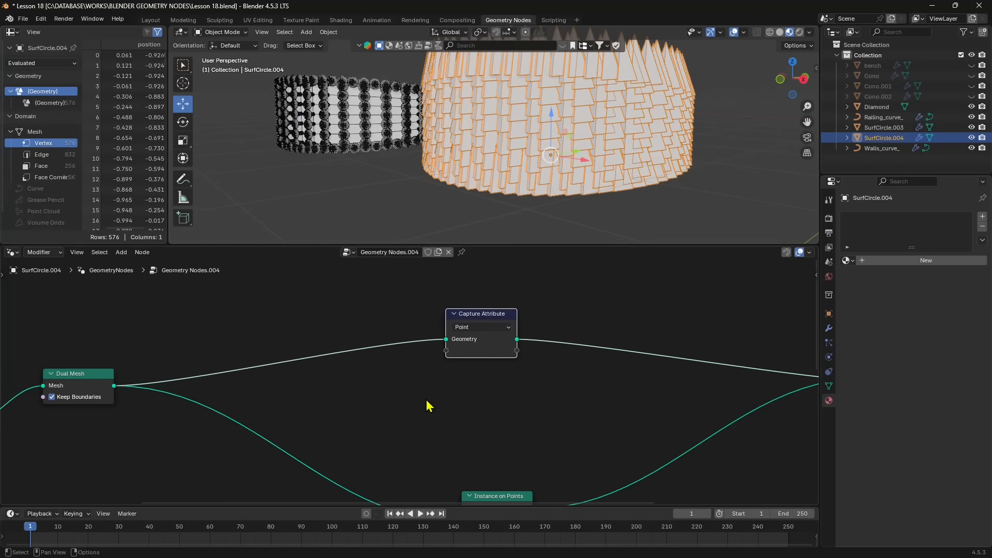
Add a Normal node and capture its Normal output in the Capture Attribute node
key(shift+a)
click(367, 300)
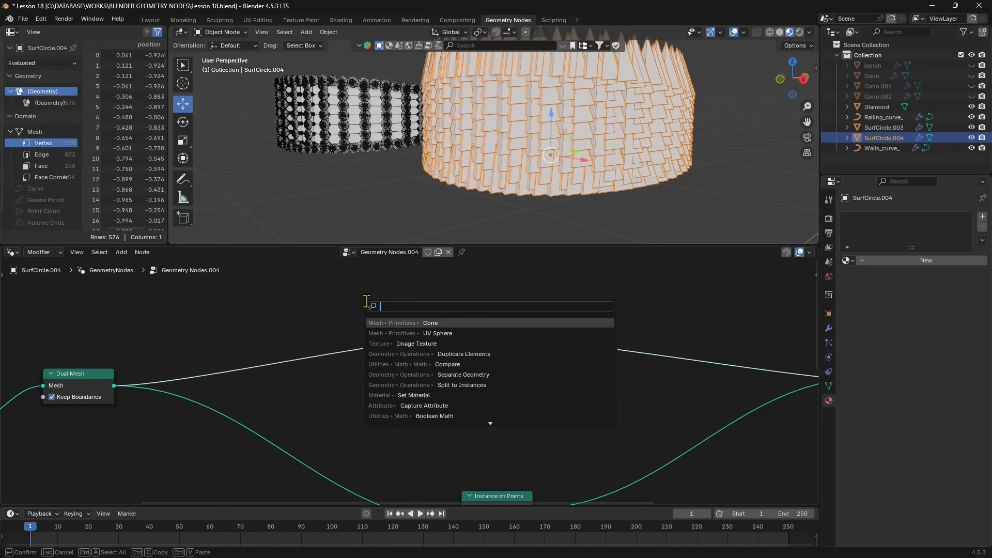
text(normal)
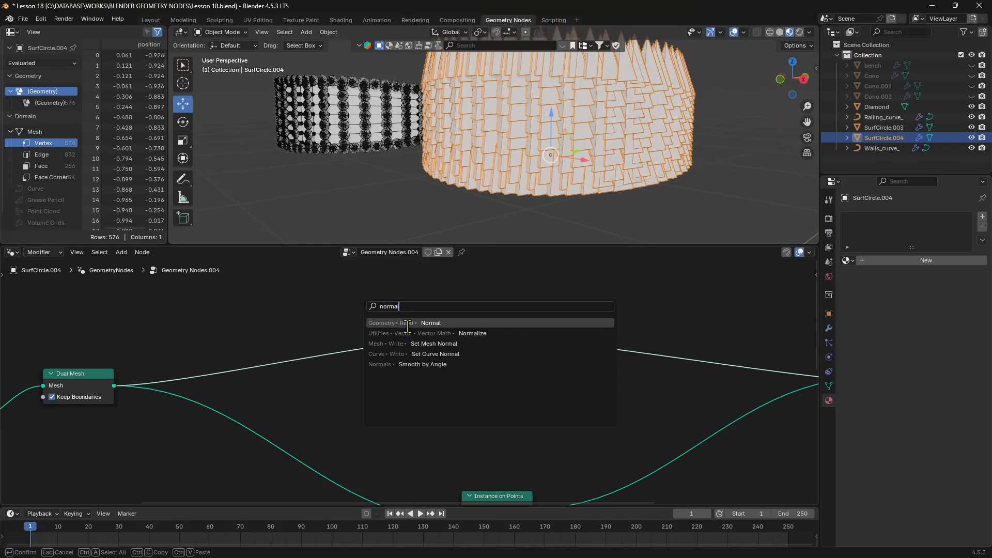
click(406, 323)
click(338, 392)
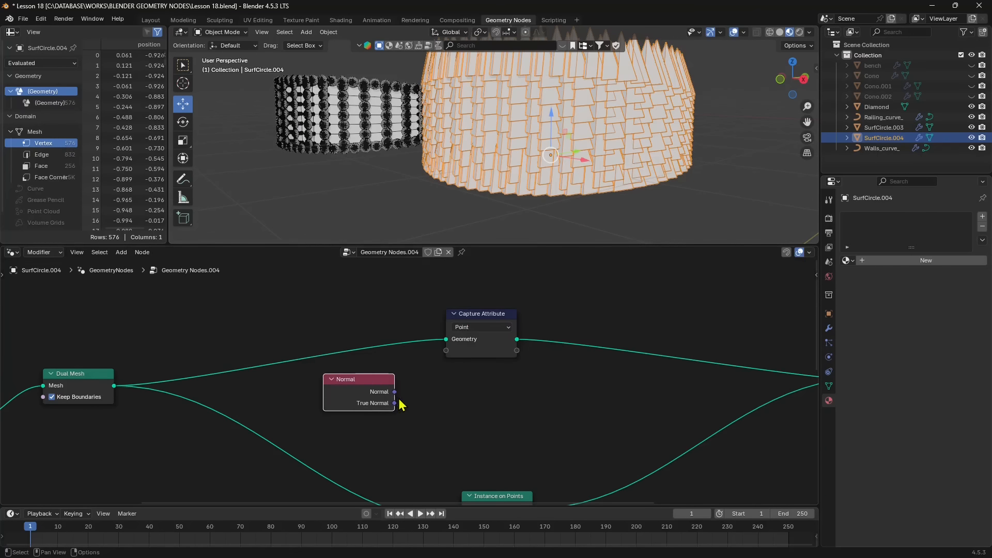
drag(395, 393, 447, 363)
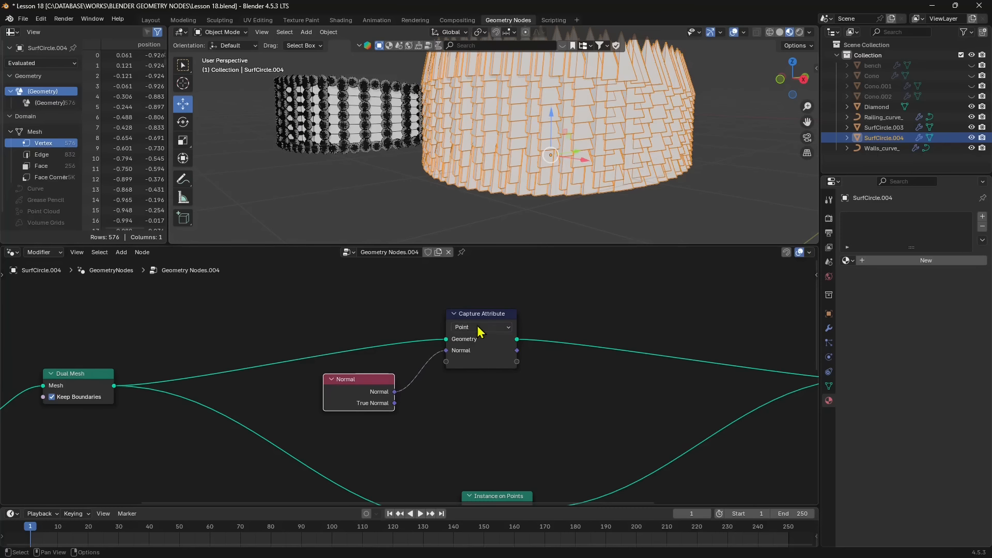
drag(486, 312, 486, 304)
Move the existing Align Rotation to Vector node and its Normal node closer to Instance on Points
middle_drag(527, 438, 377, 383)
scroll(376, 379, down, 1)
mouse_move(370, 312)
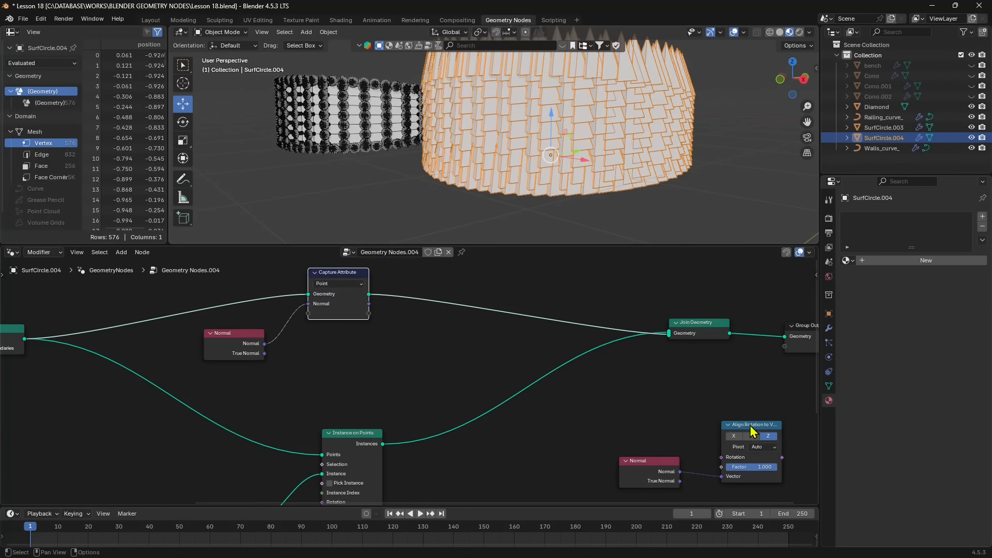
middle_drag(752, 434, 573, 399)
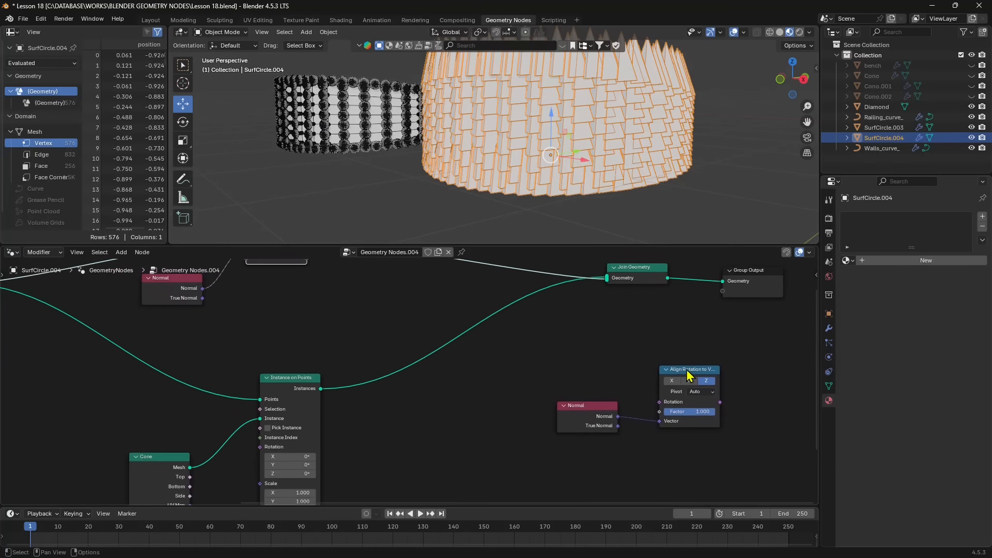
drag(687, 370, 542, 328)
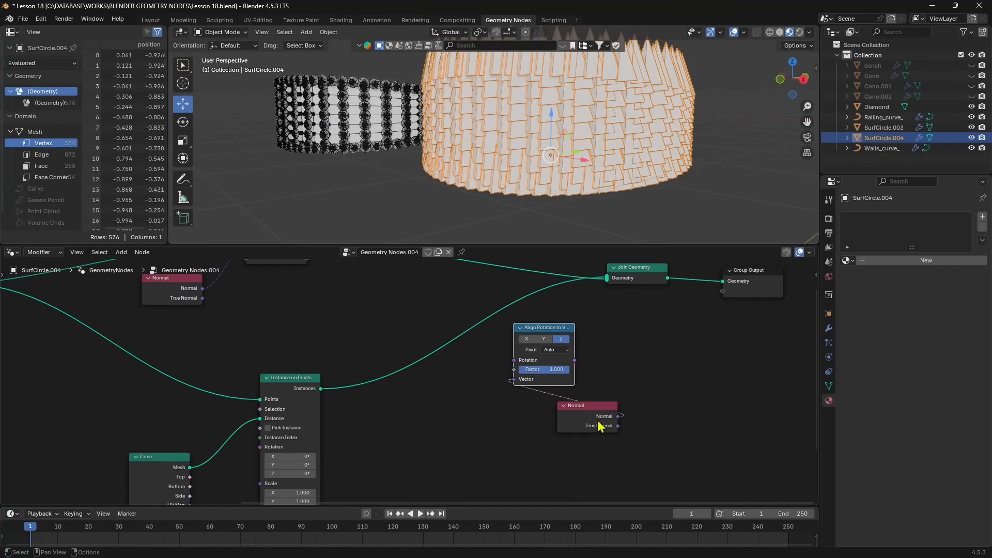
drag(600, 424, 442, 422)
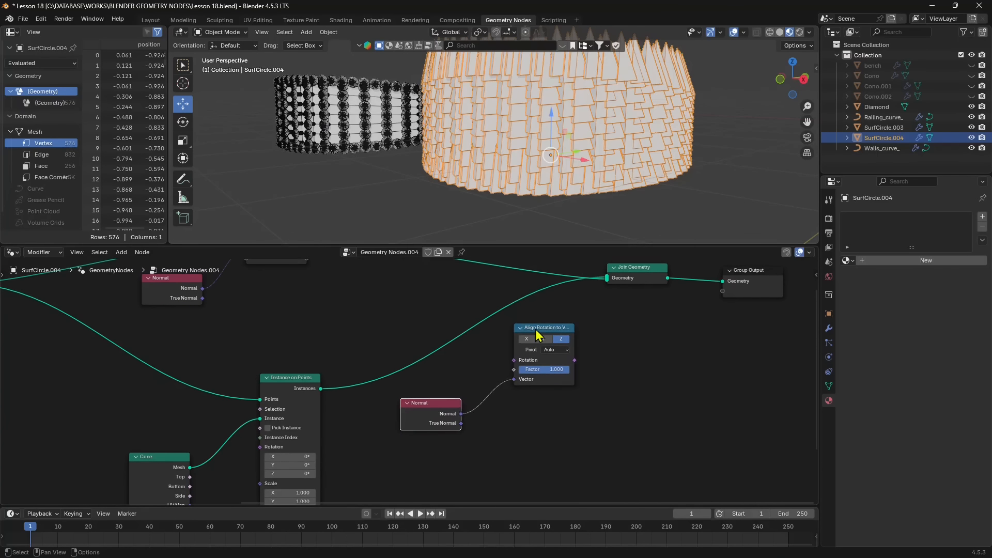
click(536, 331)
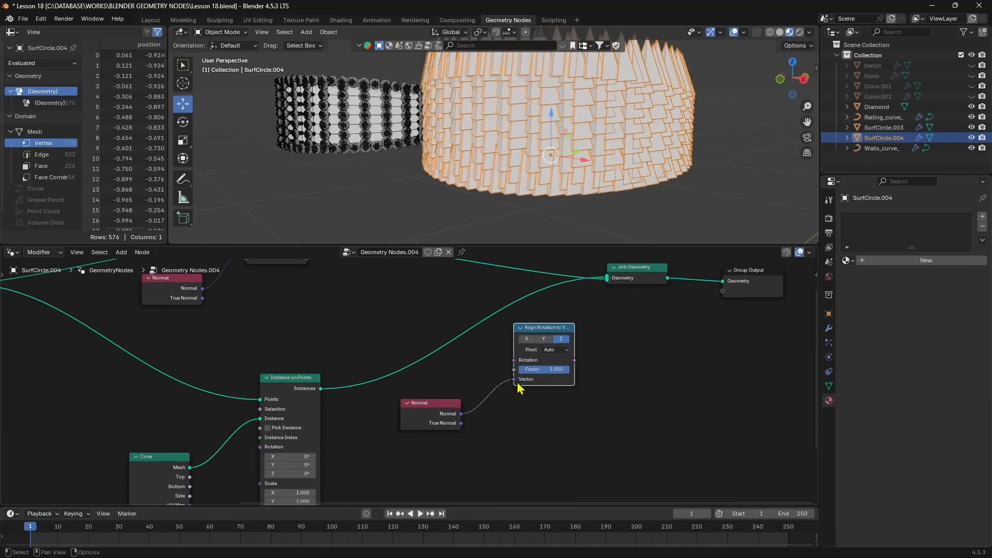
middle_drag(539, 389, 571, 405)
Delete the old Normal node that feeds Align Rotation to Vector
drag(271, 317, 342, 325)
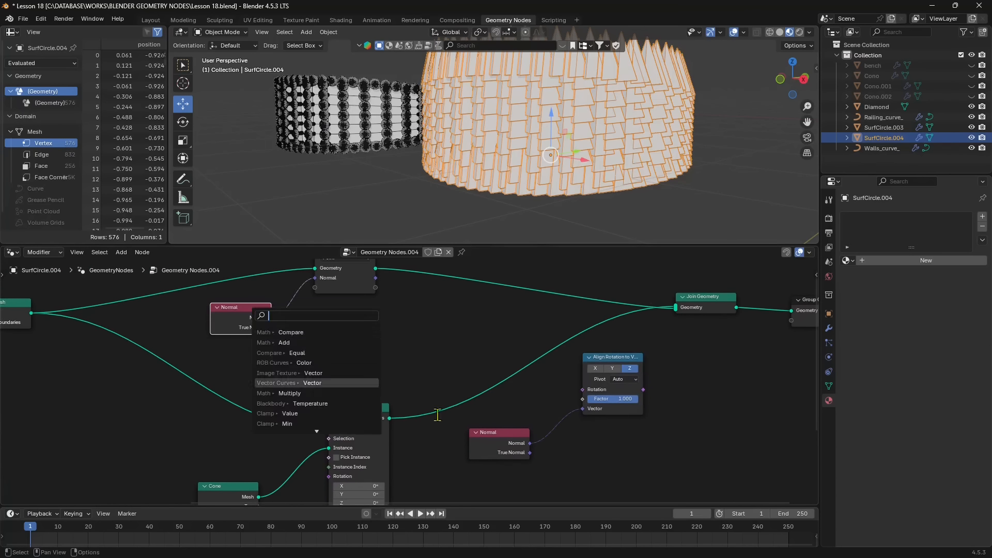
click(510, 445)
key(x)
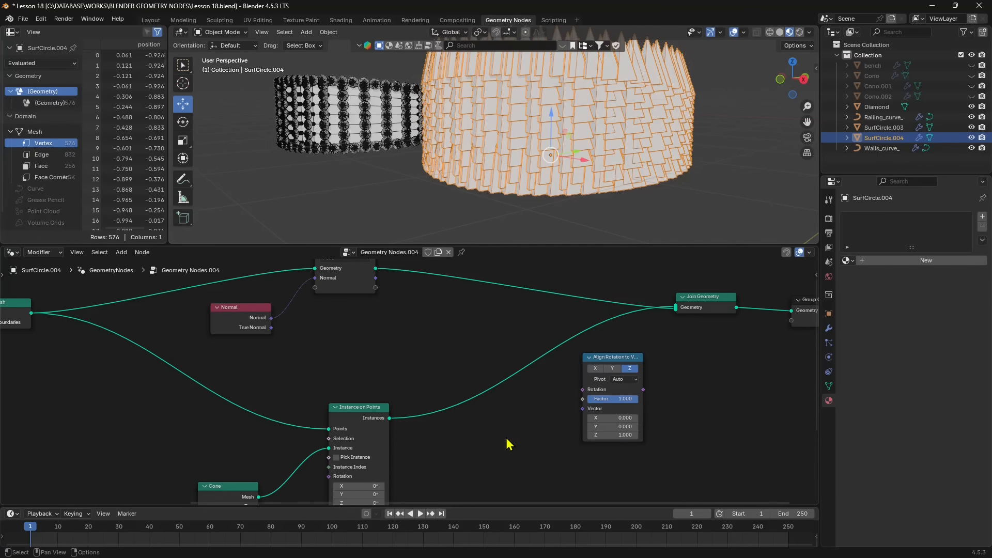
mouse_move(272, 327)
mouse_down()
mouse_move(438, 348)
mouse_move(275, 315)
mouse_up()
Replace the old Align Rotation to Vector node with a newly added one above Instance on Points
drag(584, 369, 613, 362)
key(shift+a)
click(376, 304)
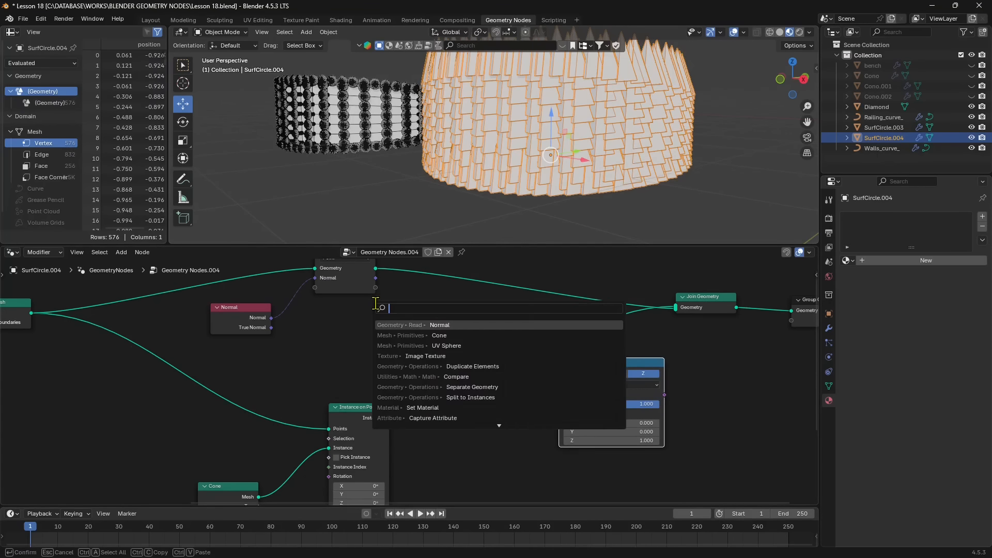
text(alli)
text(g)
key(BackSpace)
key(BackSpace)
key(BackSpace)
text(ign)
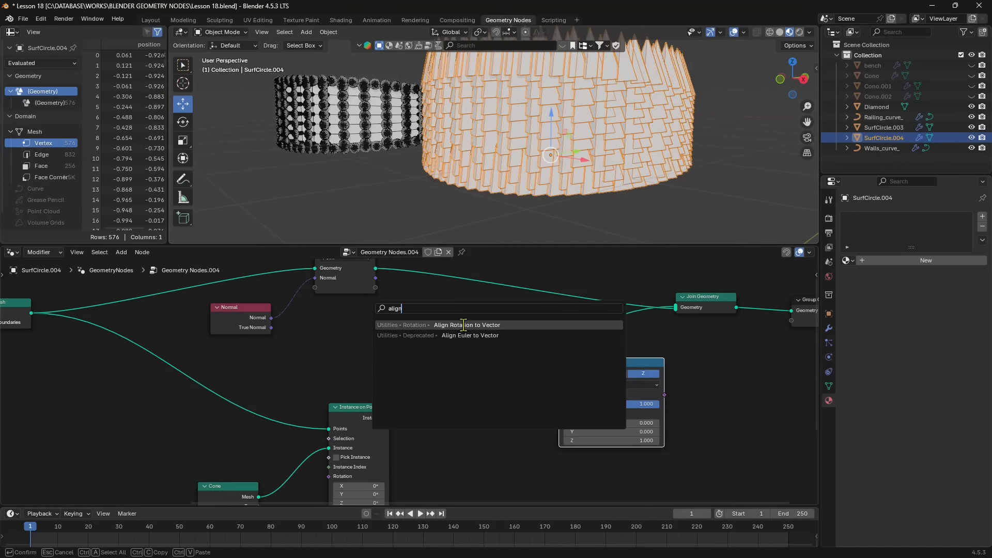
click(420, 325)
click(420, 307)
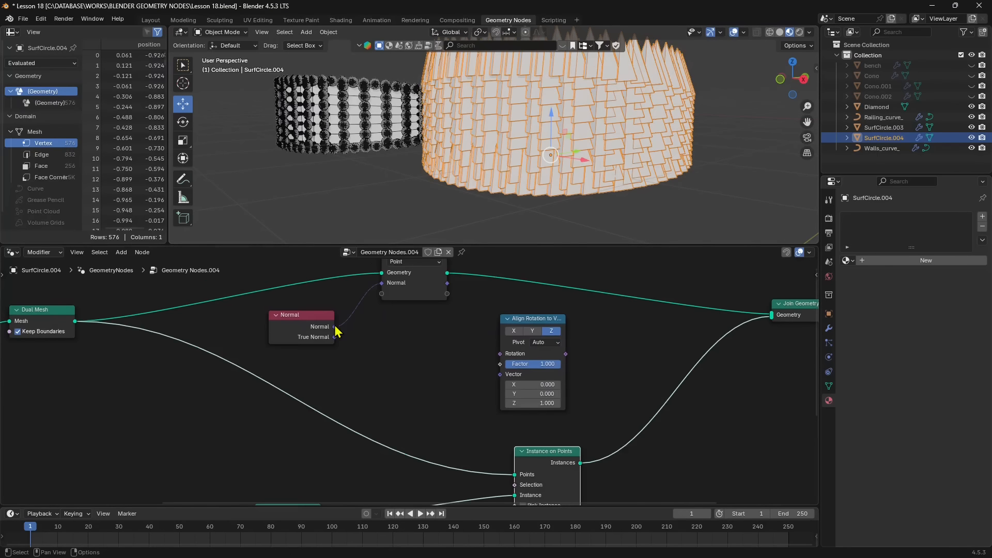
Link Normal to the Vector input of Align Rotation to Vector, and its Rotation output to the Rotation input of Instance on Points
drag(334, 327, 497, 381)
scroll(538, 404, down, 1)
middle_drag(552, 408, 467, 349)
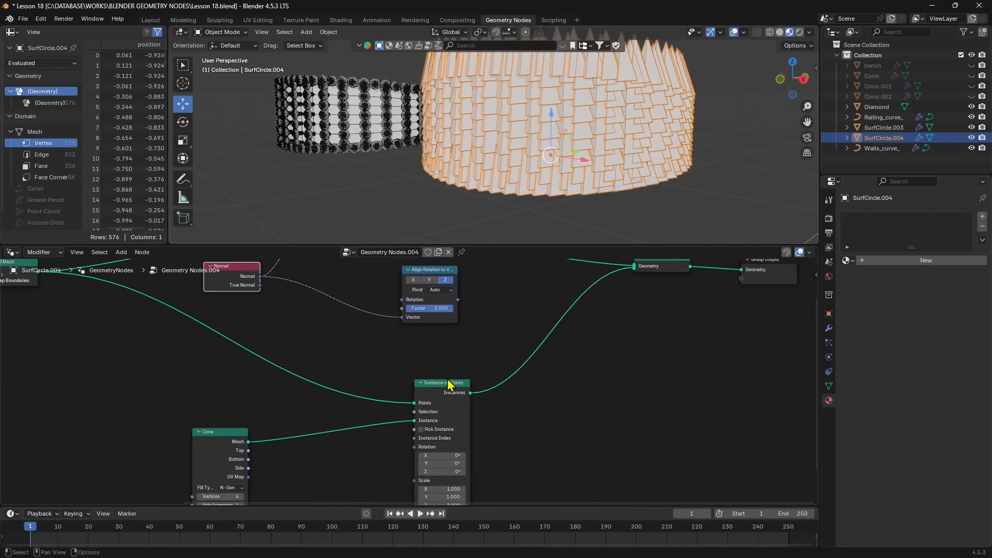
drag(449, 381, 542, 362)
drag(457, 300, 504, 429)
middle_drag(548, 153, 501, 173)
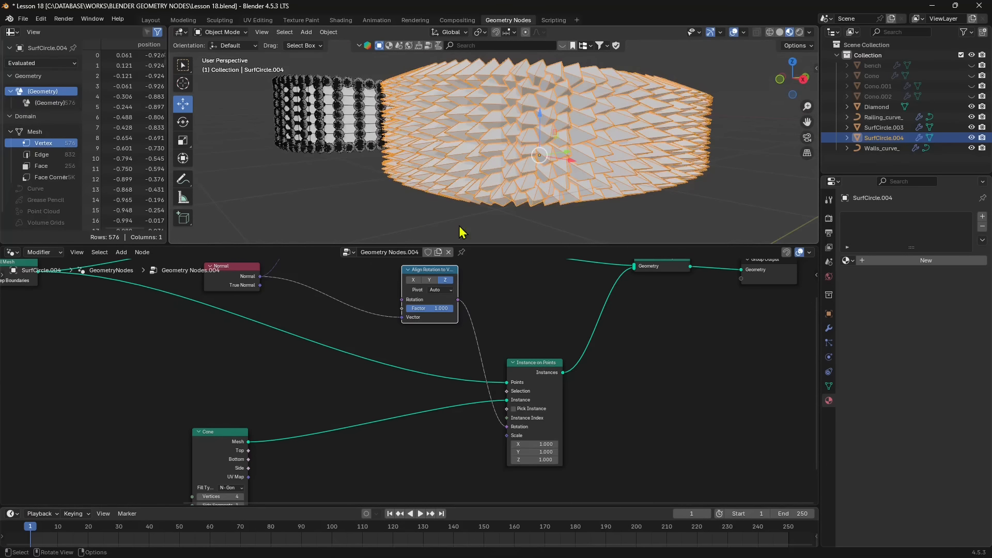
Try the Y axis on Align Rotation to Vector and return it to Z
click(432, 281)
click(446, 281)
scroll(497, 164, down, 4)
middle_drag(504, 155, 462, 173)
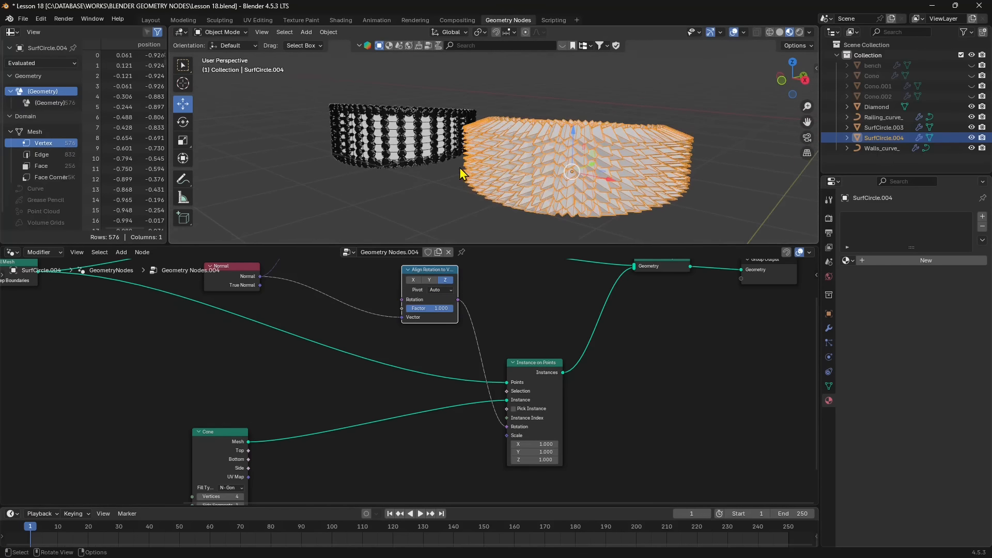
Move the Cone node closer to Instance on Points and set its Depth to 0.1 m
scroll(519, 469, up, 3)
middle_drag(274, 458, 427, 365)
drag(340, 347, 545, 295)
scroll(576, 397, up, 5)
middle_drag(604, 423, 442, 425)
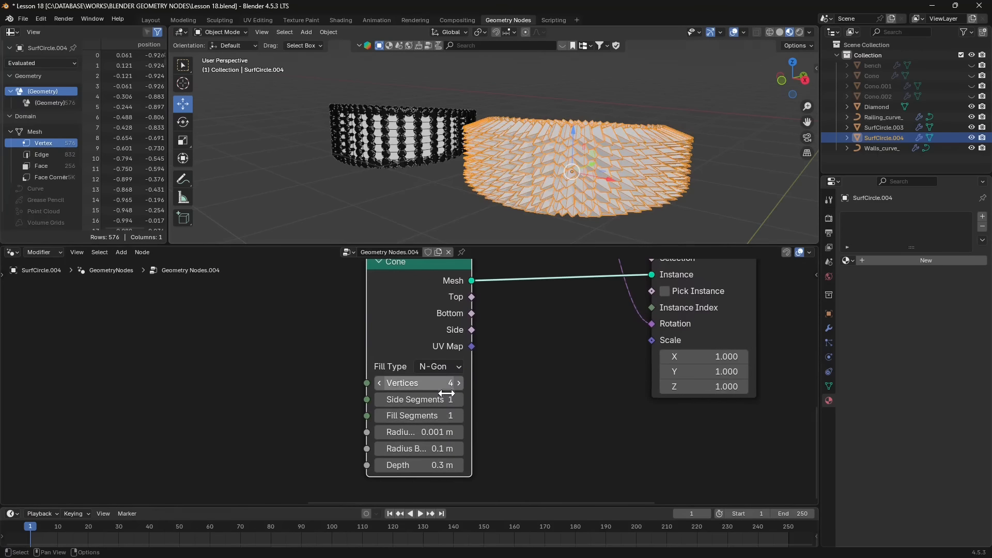
mouse_move(445, 465)
mouse_down()
mouse_move(428, 465)
mouse_move(445, 465)
mouse_up()
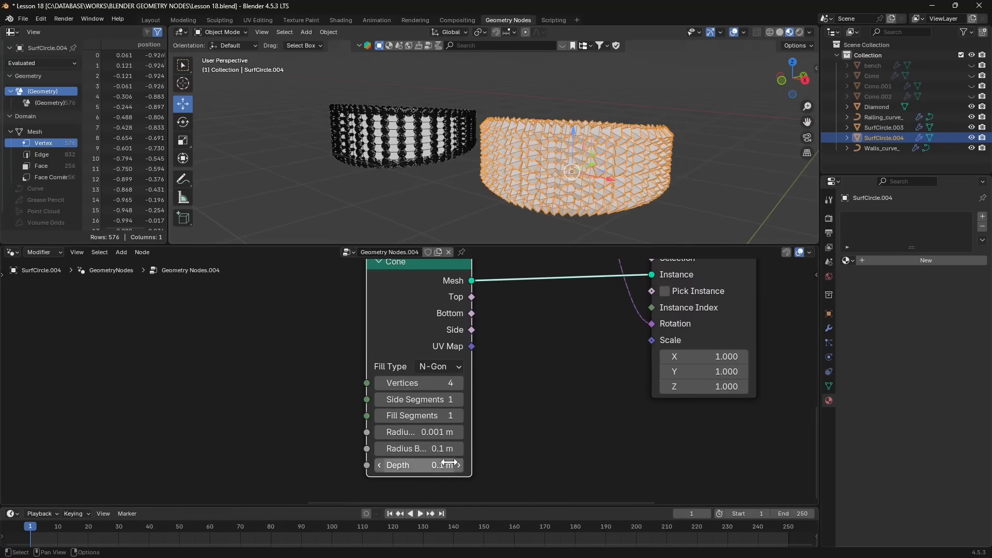
Examine how the shortened cones sit on the SurfCircle.004 ring, up close and from further away
click(475, 155)
middle_drag(559, 181, 535, 179)
click(534, 166)
middle_drag(614, 299, 530, 382)
middle_drag(642, 181, 631, 191)
scroll(469, 191, up, 5)
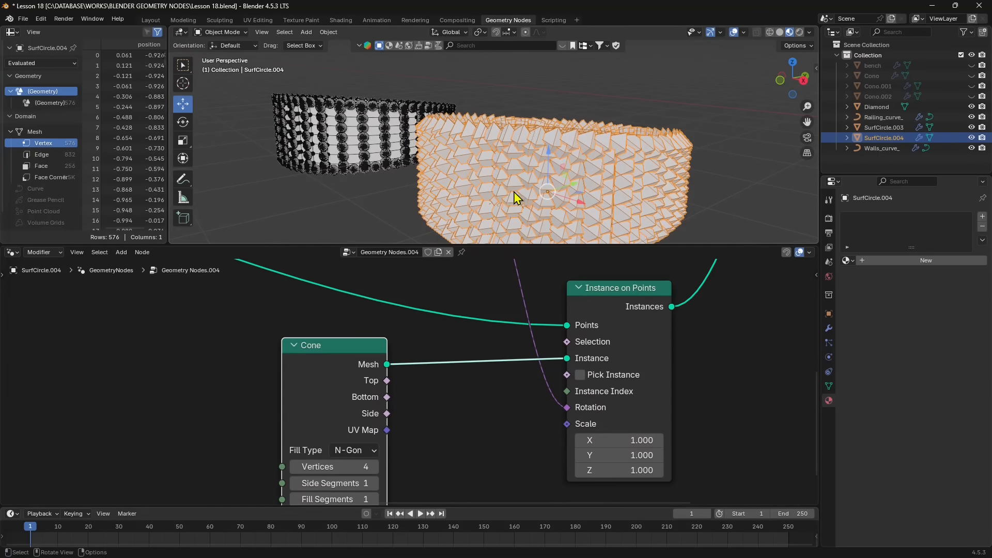
scroll(463, 136, down, 3)
middle_drag(423, 137, 584, 174)
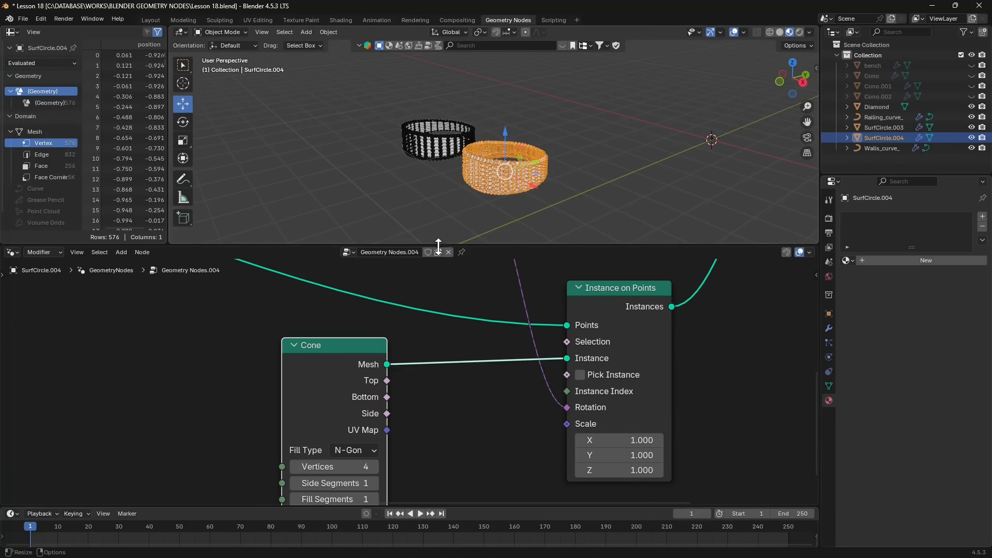
scroll(454, 401, down, 5)
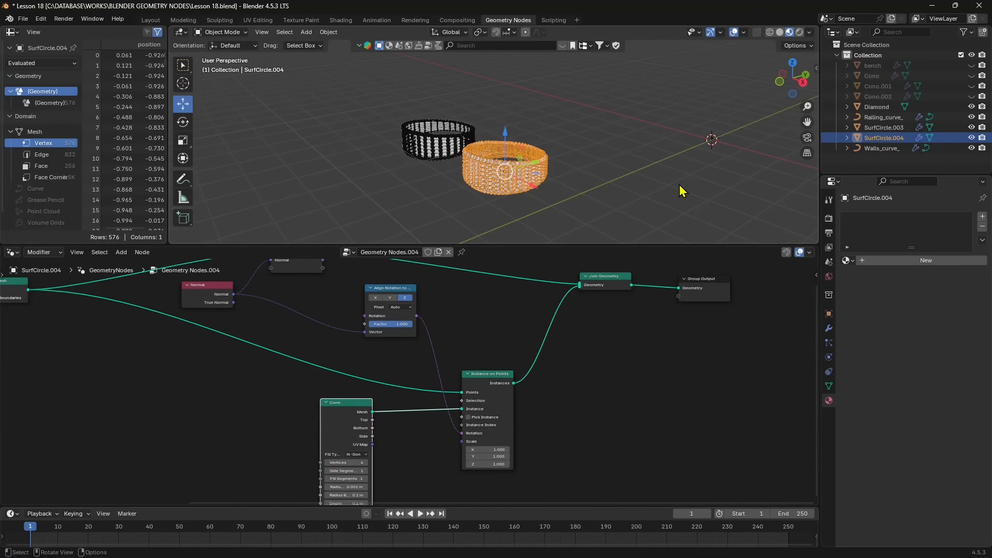
Select the Diamond object at the world origin and delete it from the scene
scroll(682, 191, up, 4)
middle_drag(593, 166, 505, 155)
scroll(402, 136, up, 3)
scroll(489, 175, up, 4)
click(522, 192)
scroll(517, 199, up, 8)
scroll(514, 198, down, 5)
scroll(524, 126, down, 4)
scroll(509, 170, up, 4)
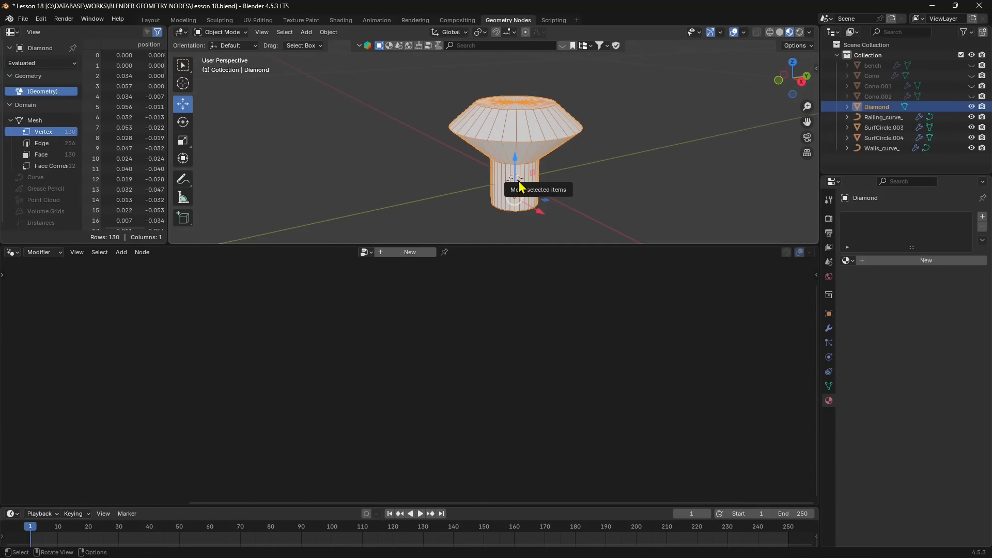
scroll(507, 176, down, 3)
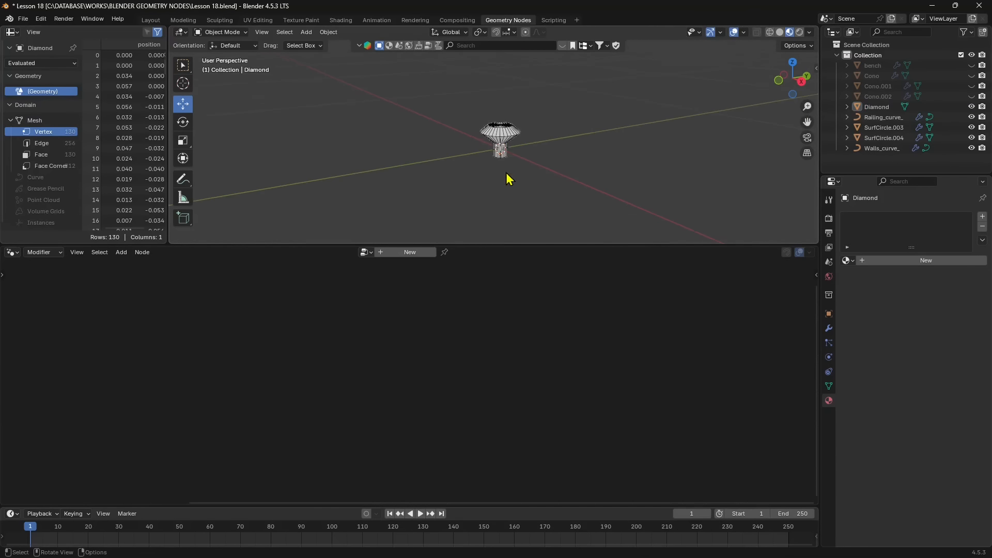
scroll(504, 147, up, 1)
key(Delete)
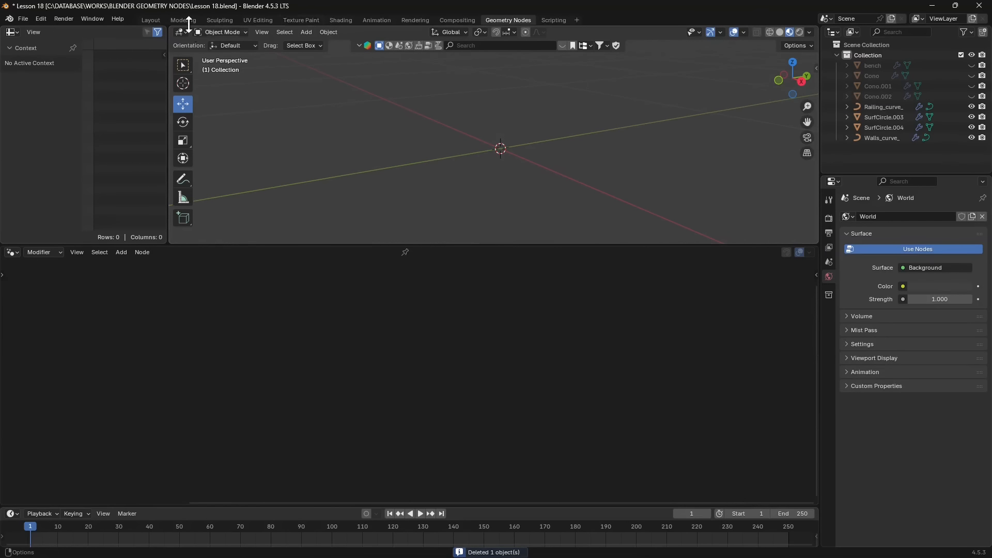
Open the Get Extensions section of the Preferences and move the window clear of the screen corner
click(42, 19)
click(83, 152)
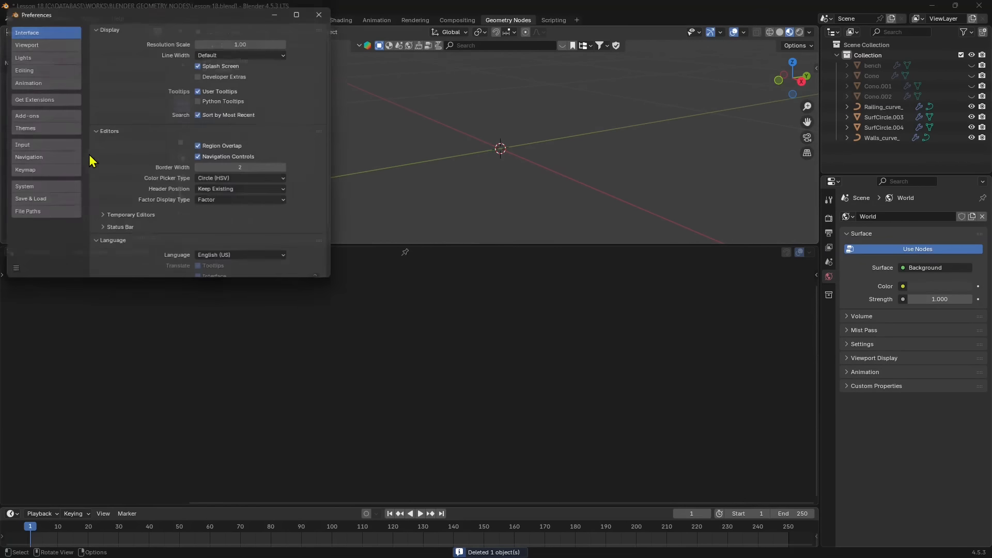
click(61, 99)
drag(140, 11, 282, 104)
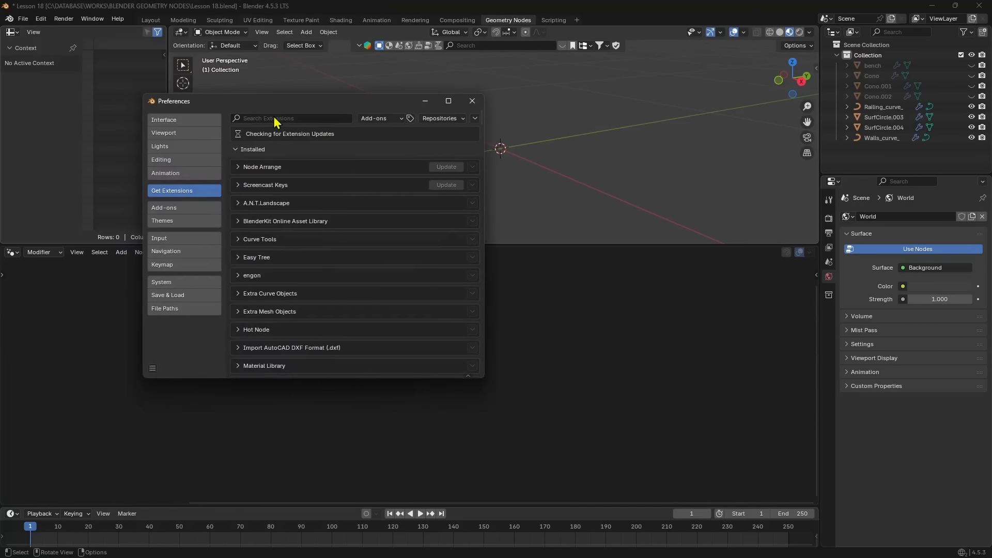
Search the extensions for "extra"
click(301, 118)
text(extt)
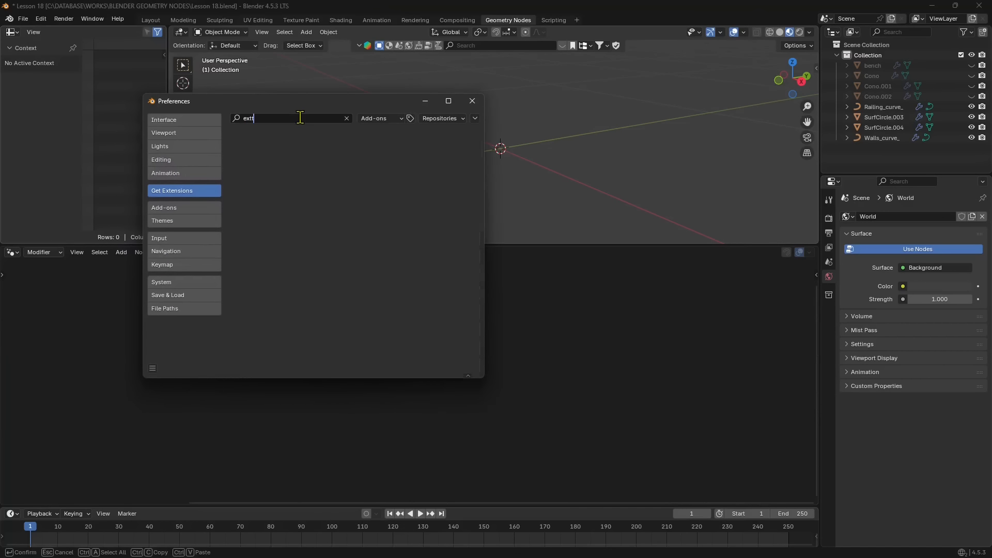
key(BackSpace)
text(ra )
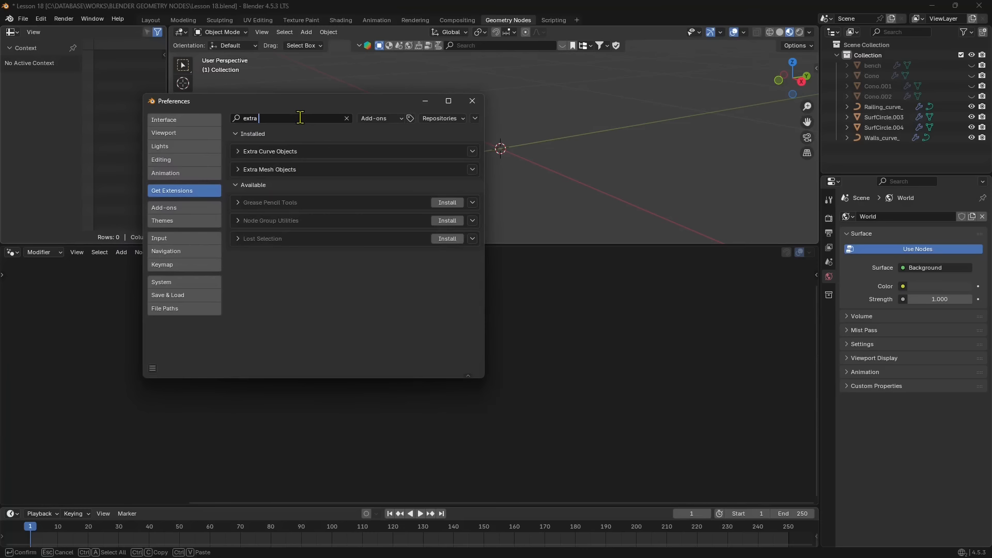
text(o)
key(BackSpace)
key(BackSpace)
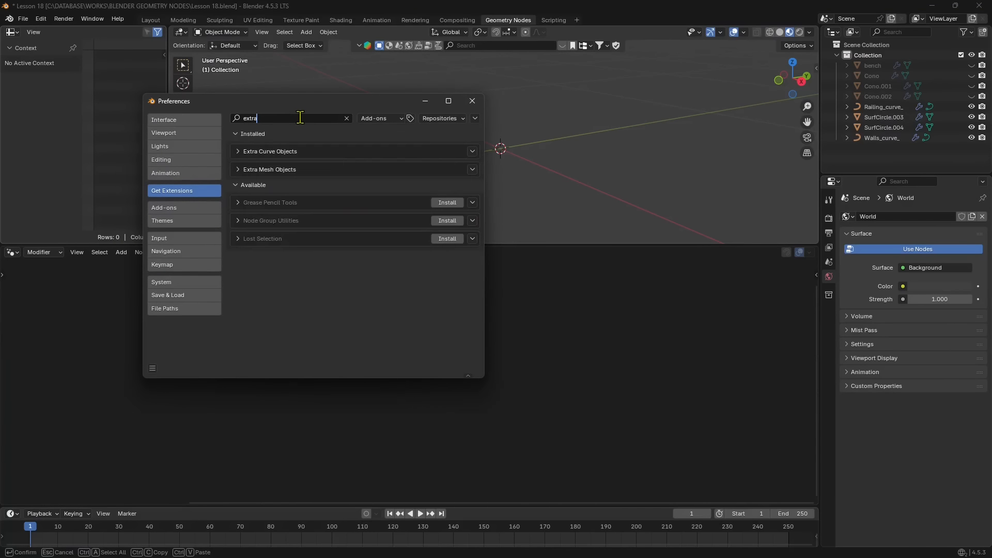